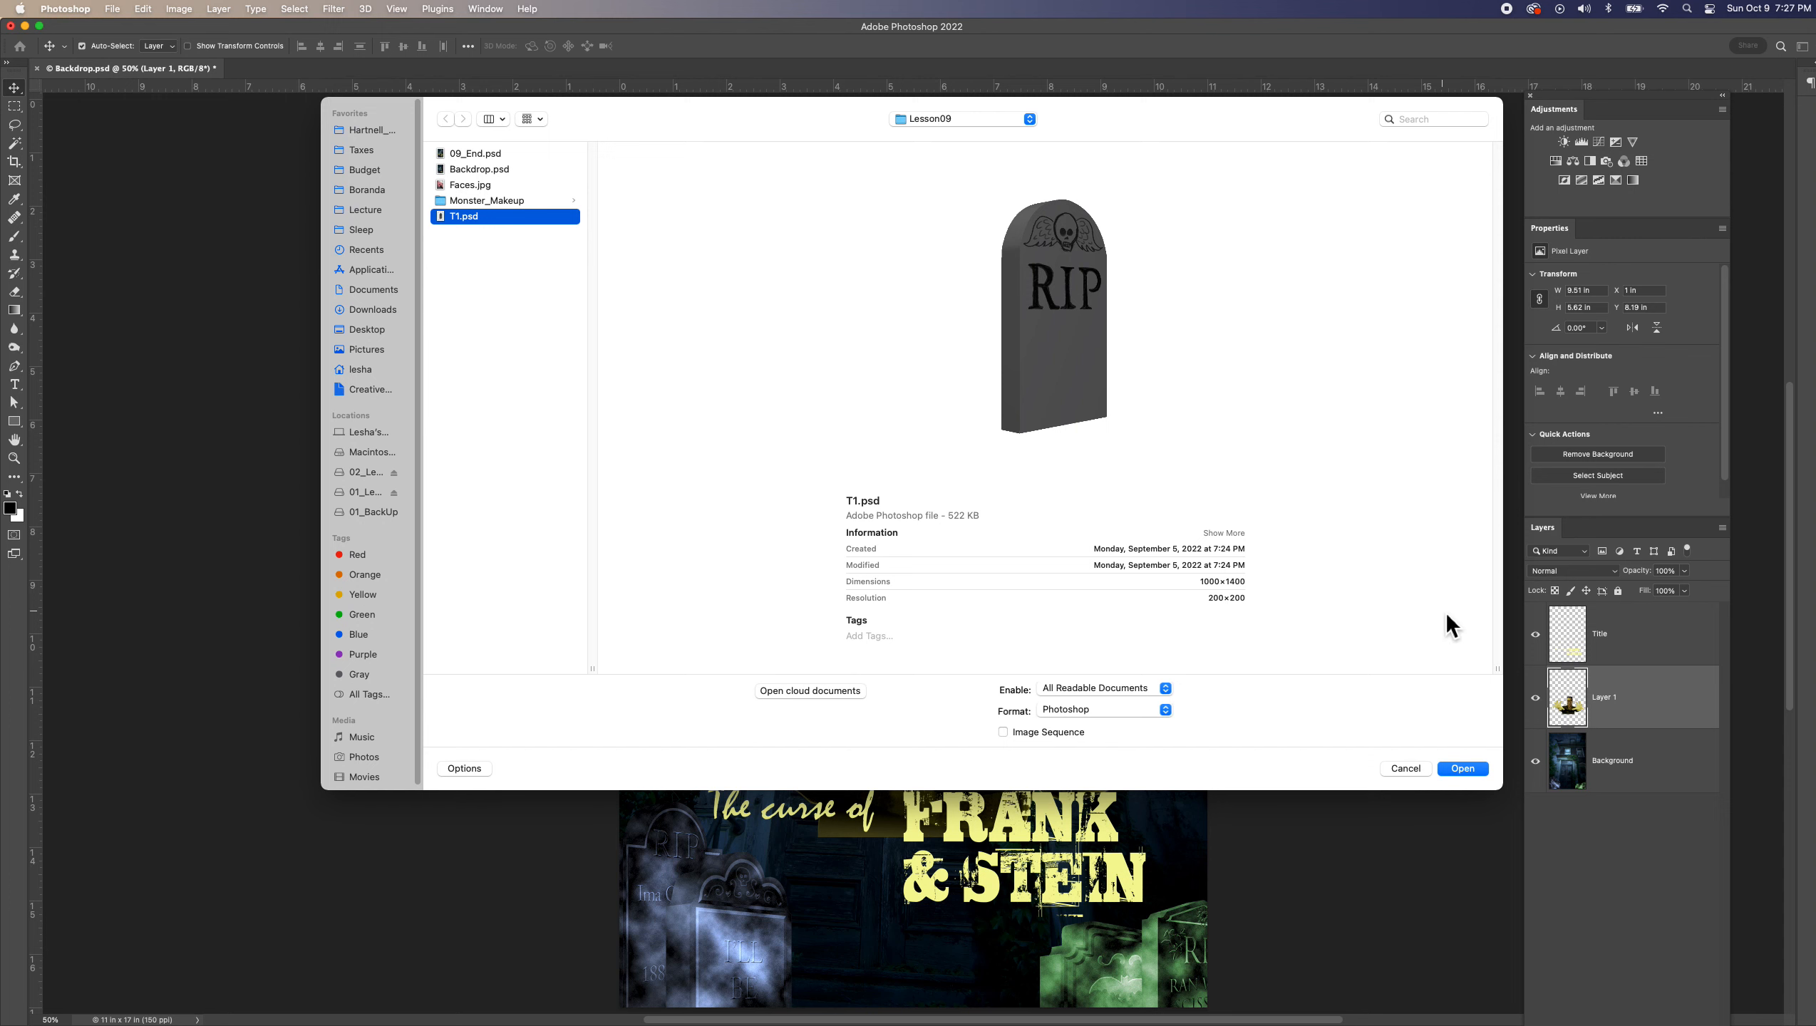
Step: Open T1.psd from the Lesson09 folder and shift the tombstone layer very slightly on its canvas
left_click(1445, 768)
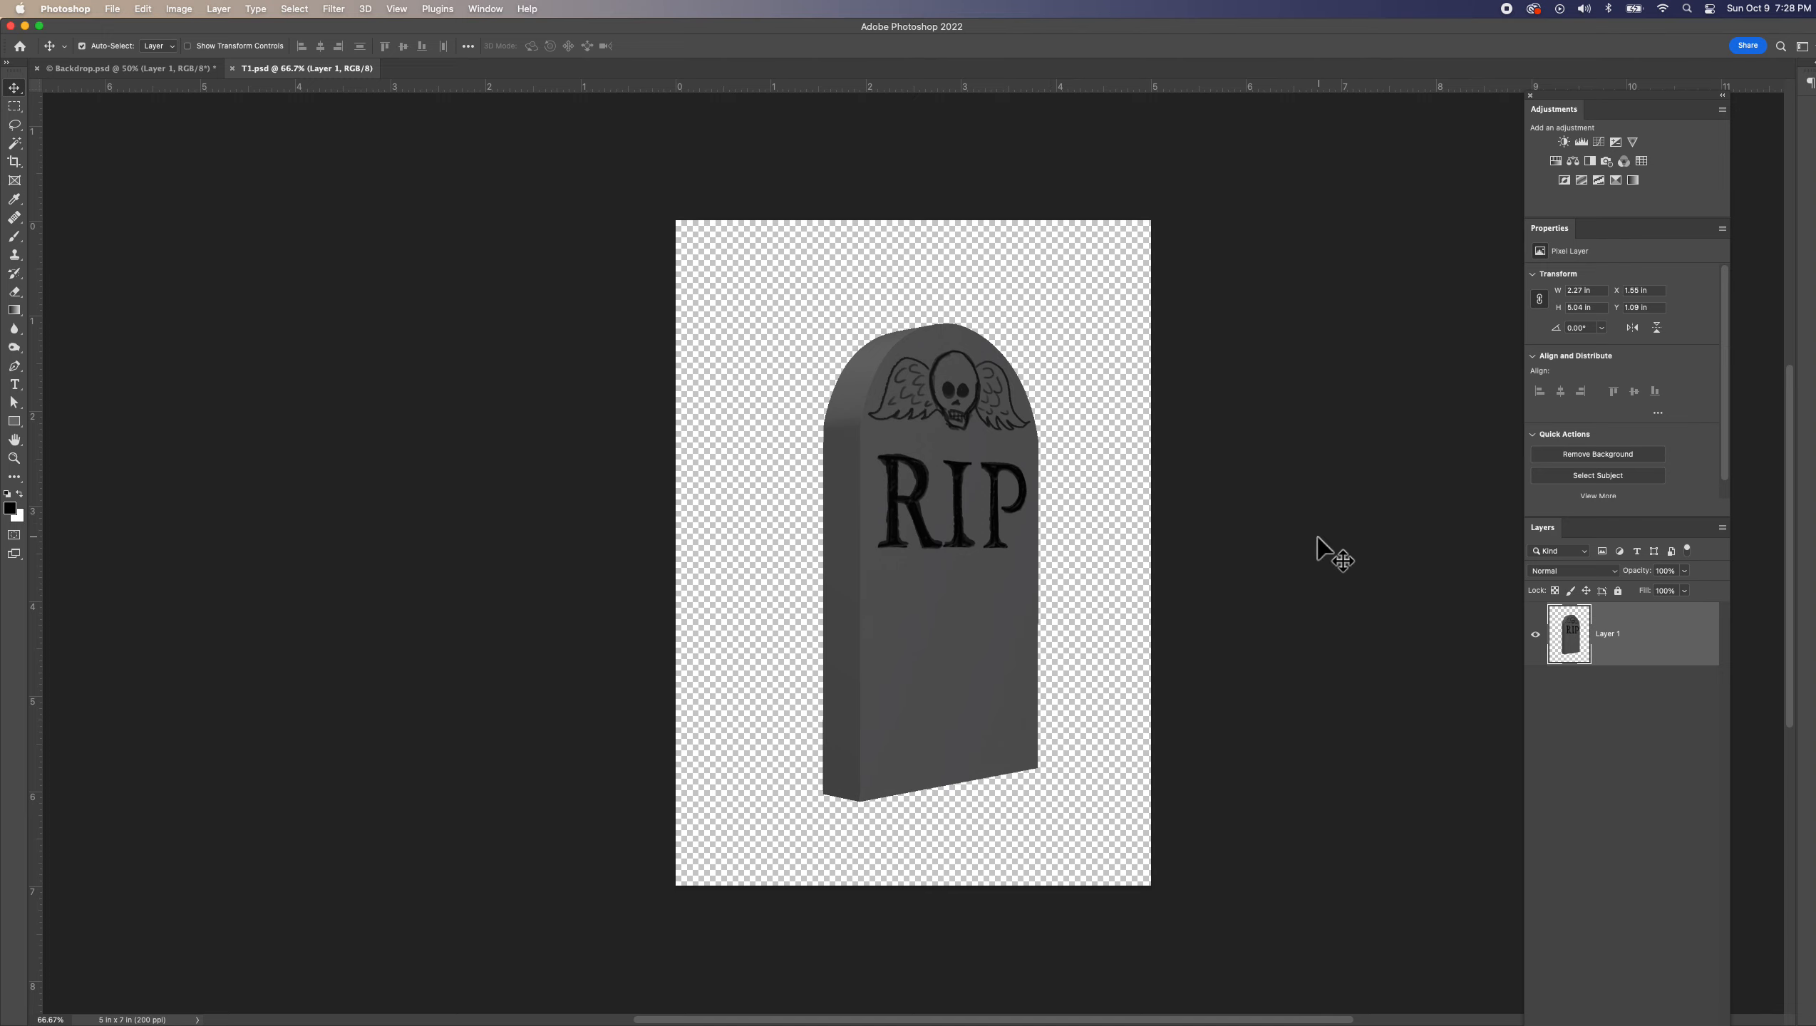
scroll(1157, 561, "down", 1)
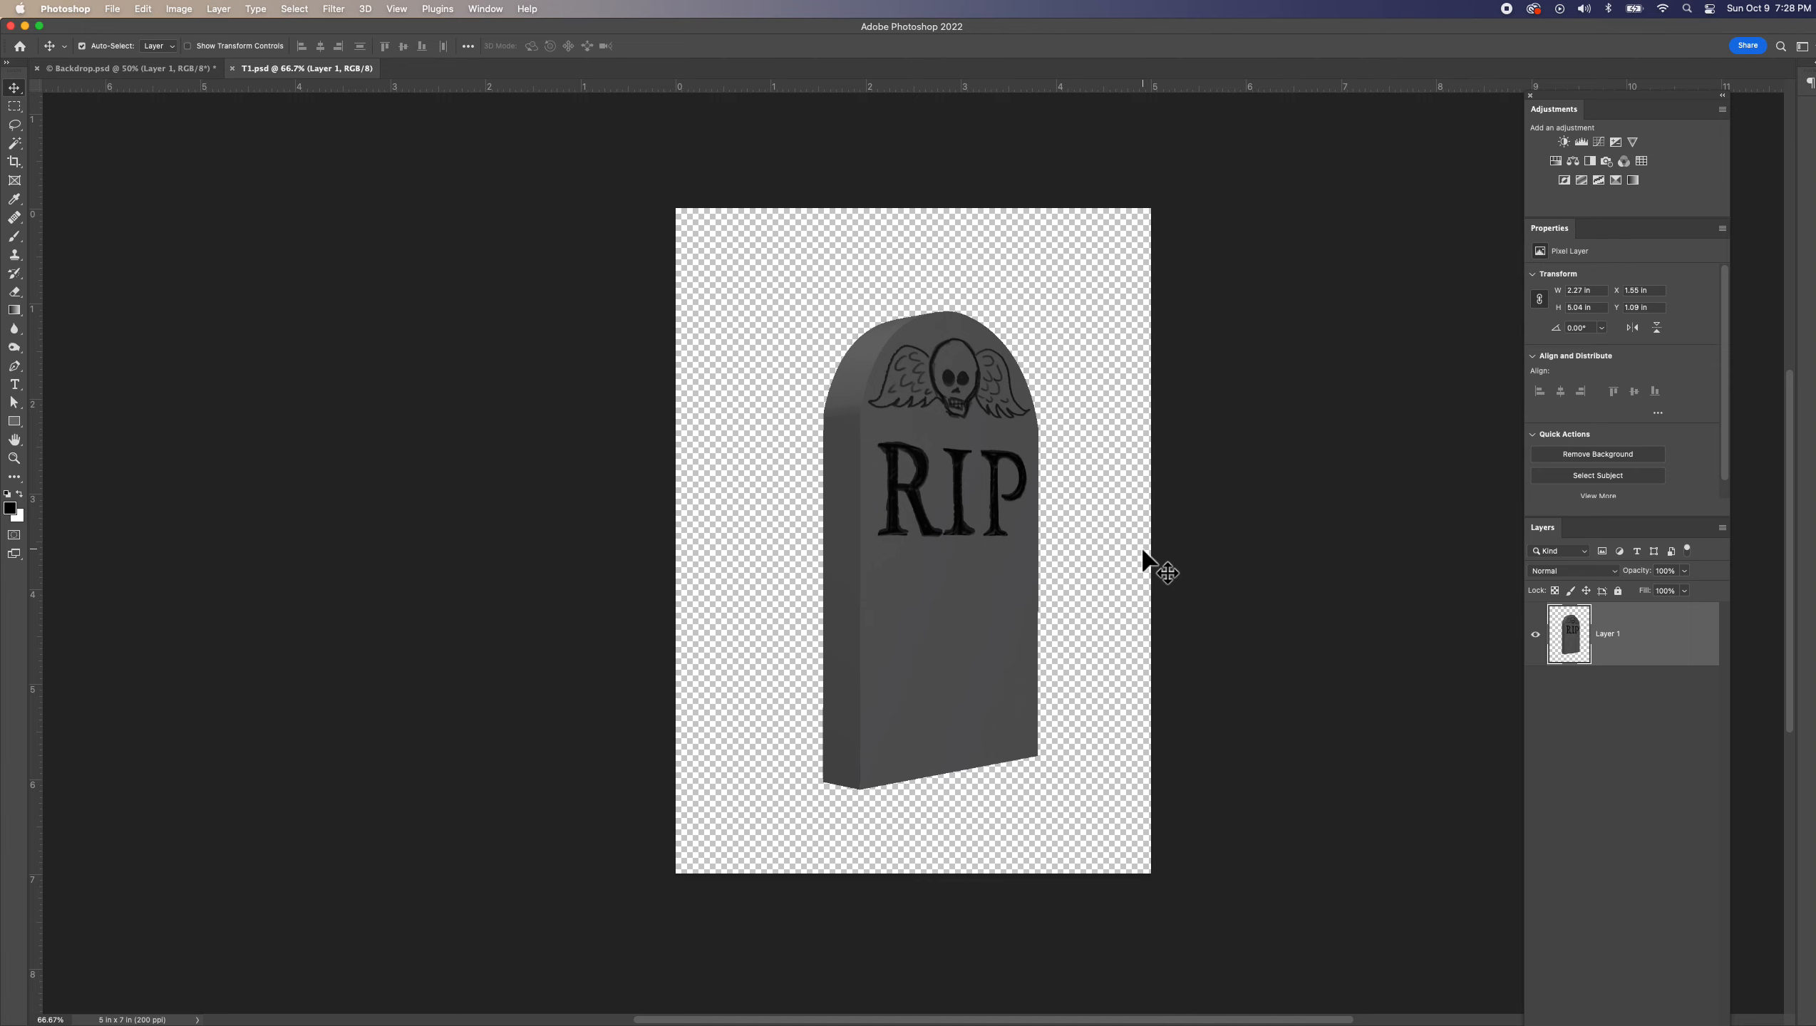
scroll(1143, 551, "up", 1)
left_click_drag(988, 535, 745, 518)
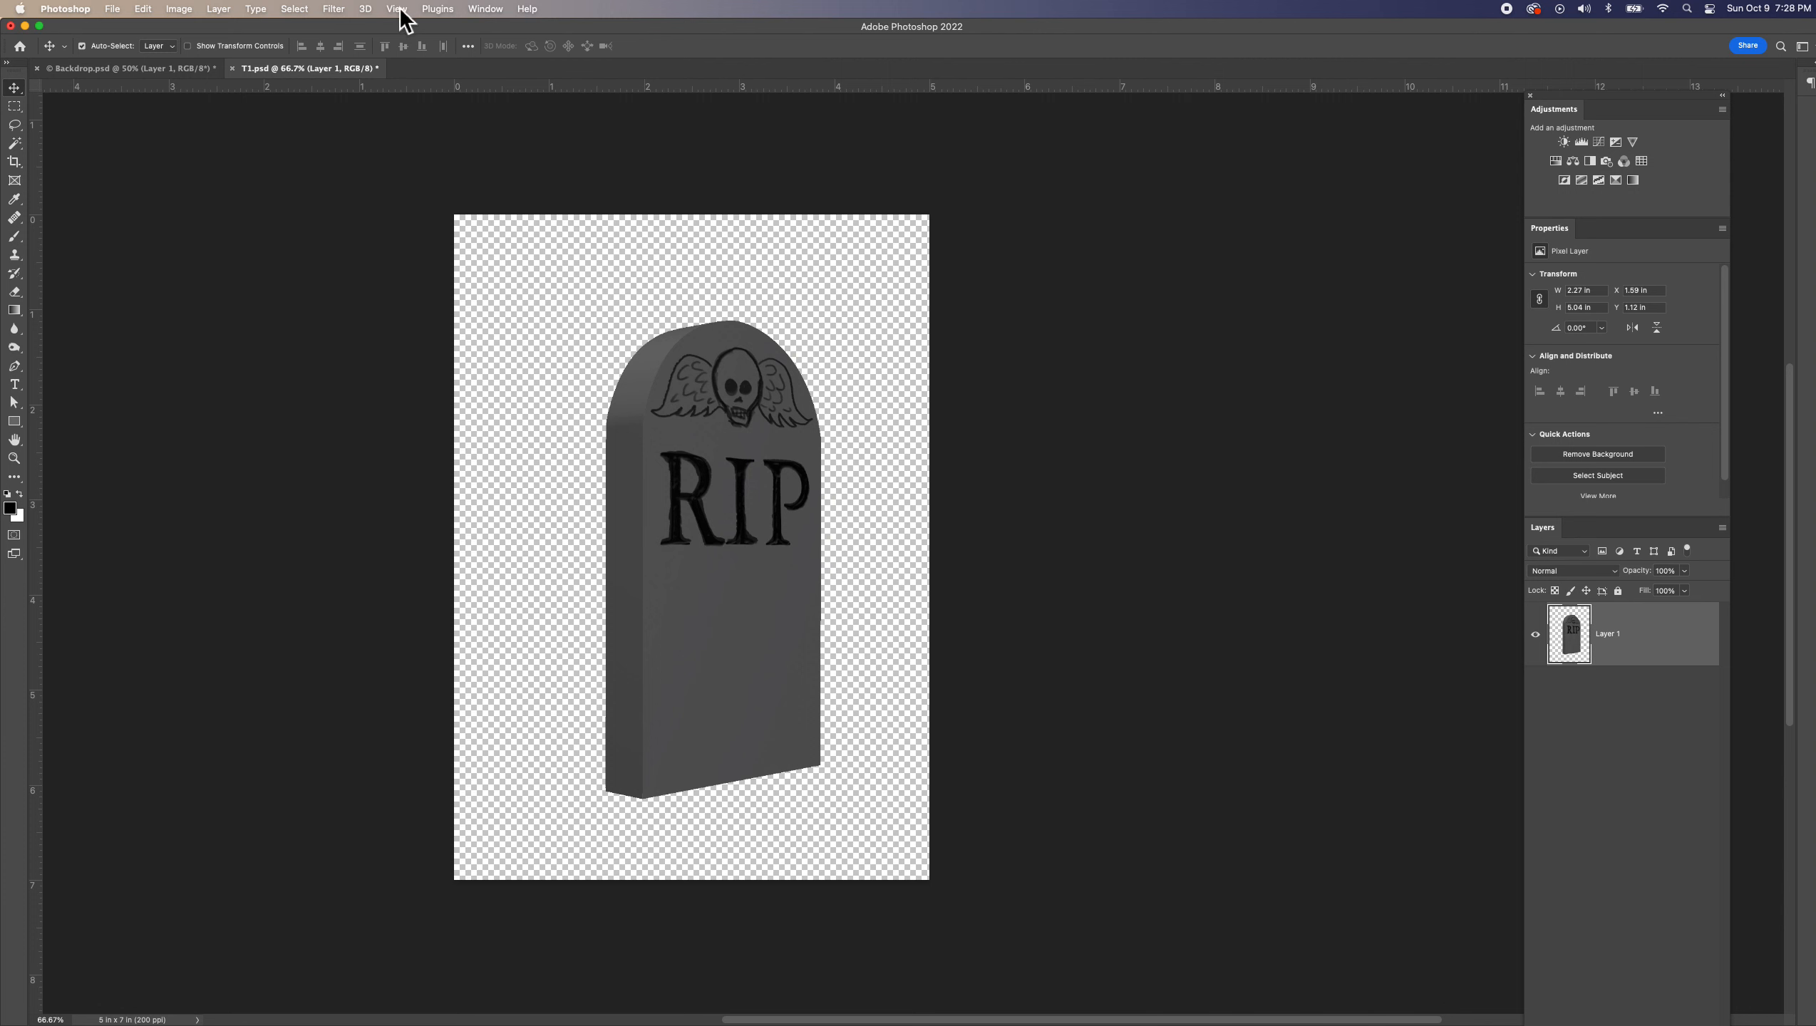
Step: Apply the Difference Clouds render filter to the tombstone layer
left_click(337, 10)
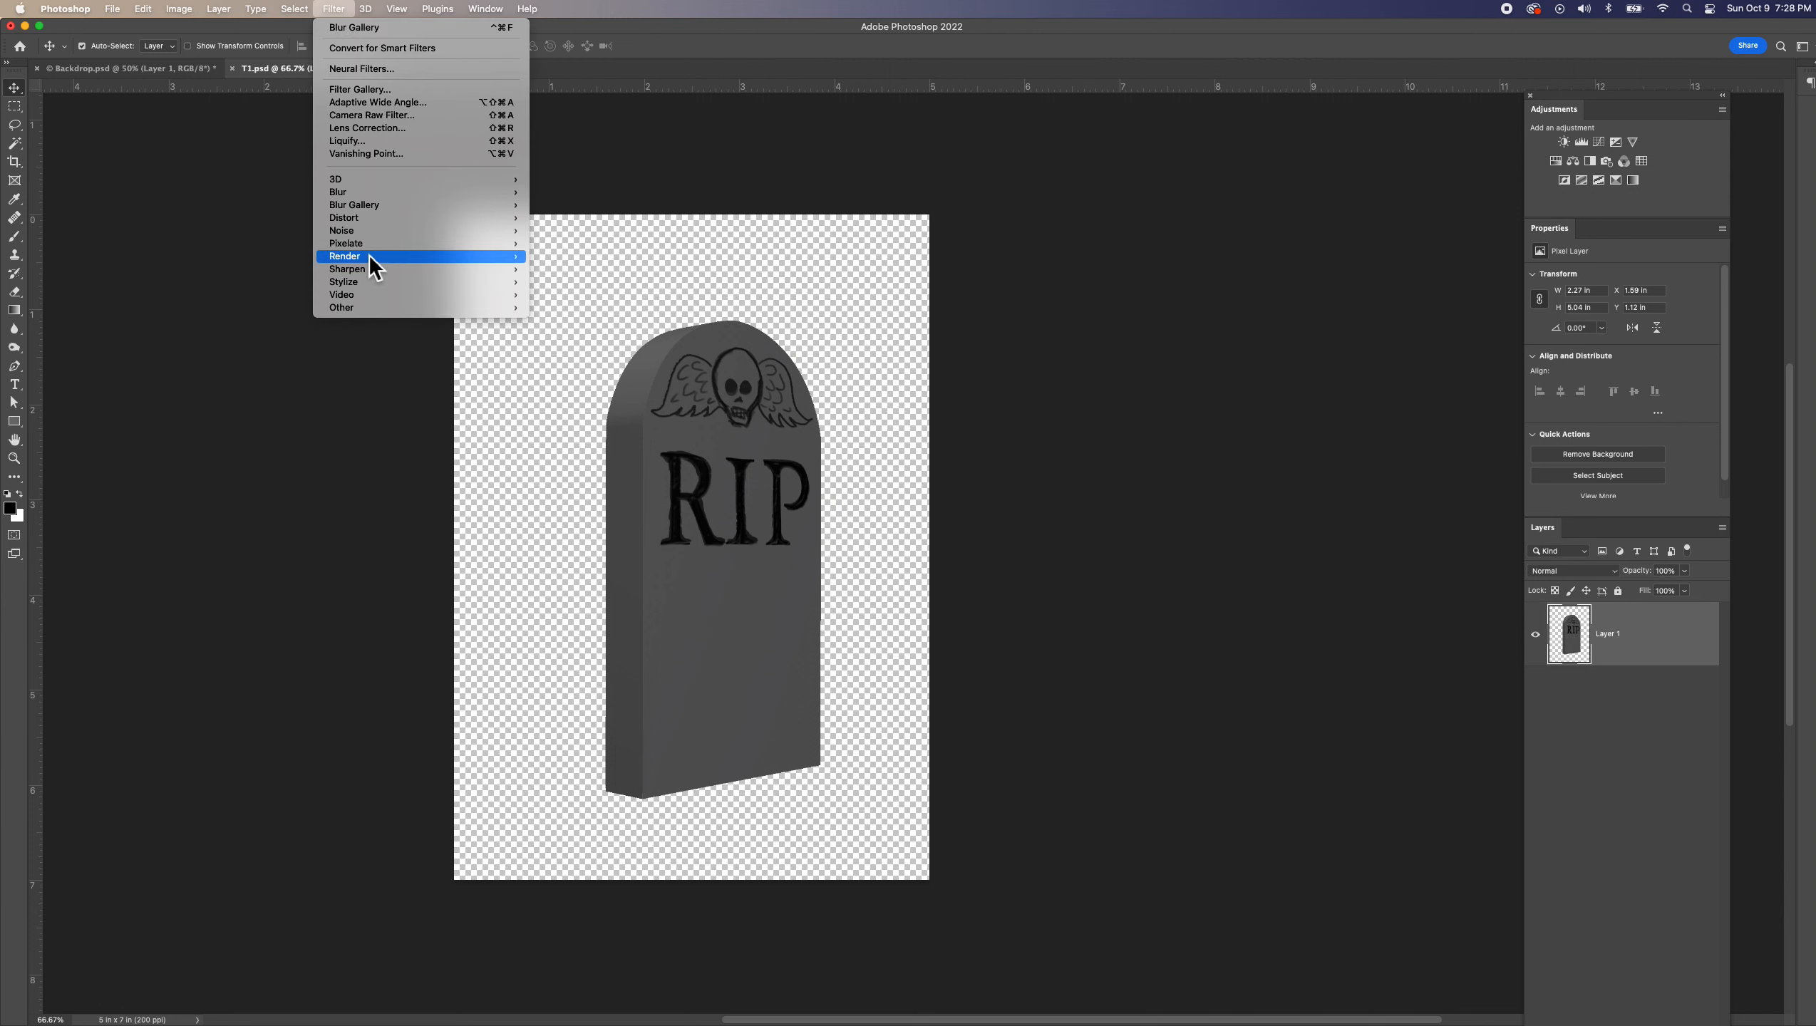
mouse_move(369, 259)
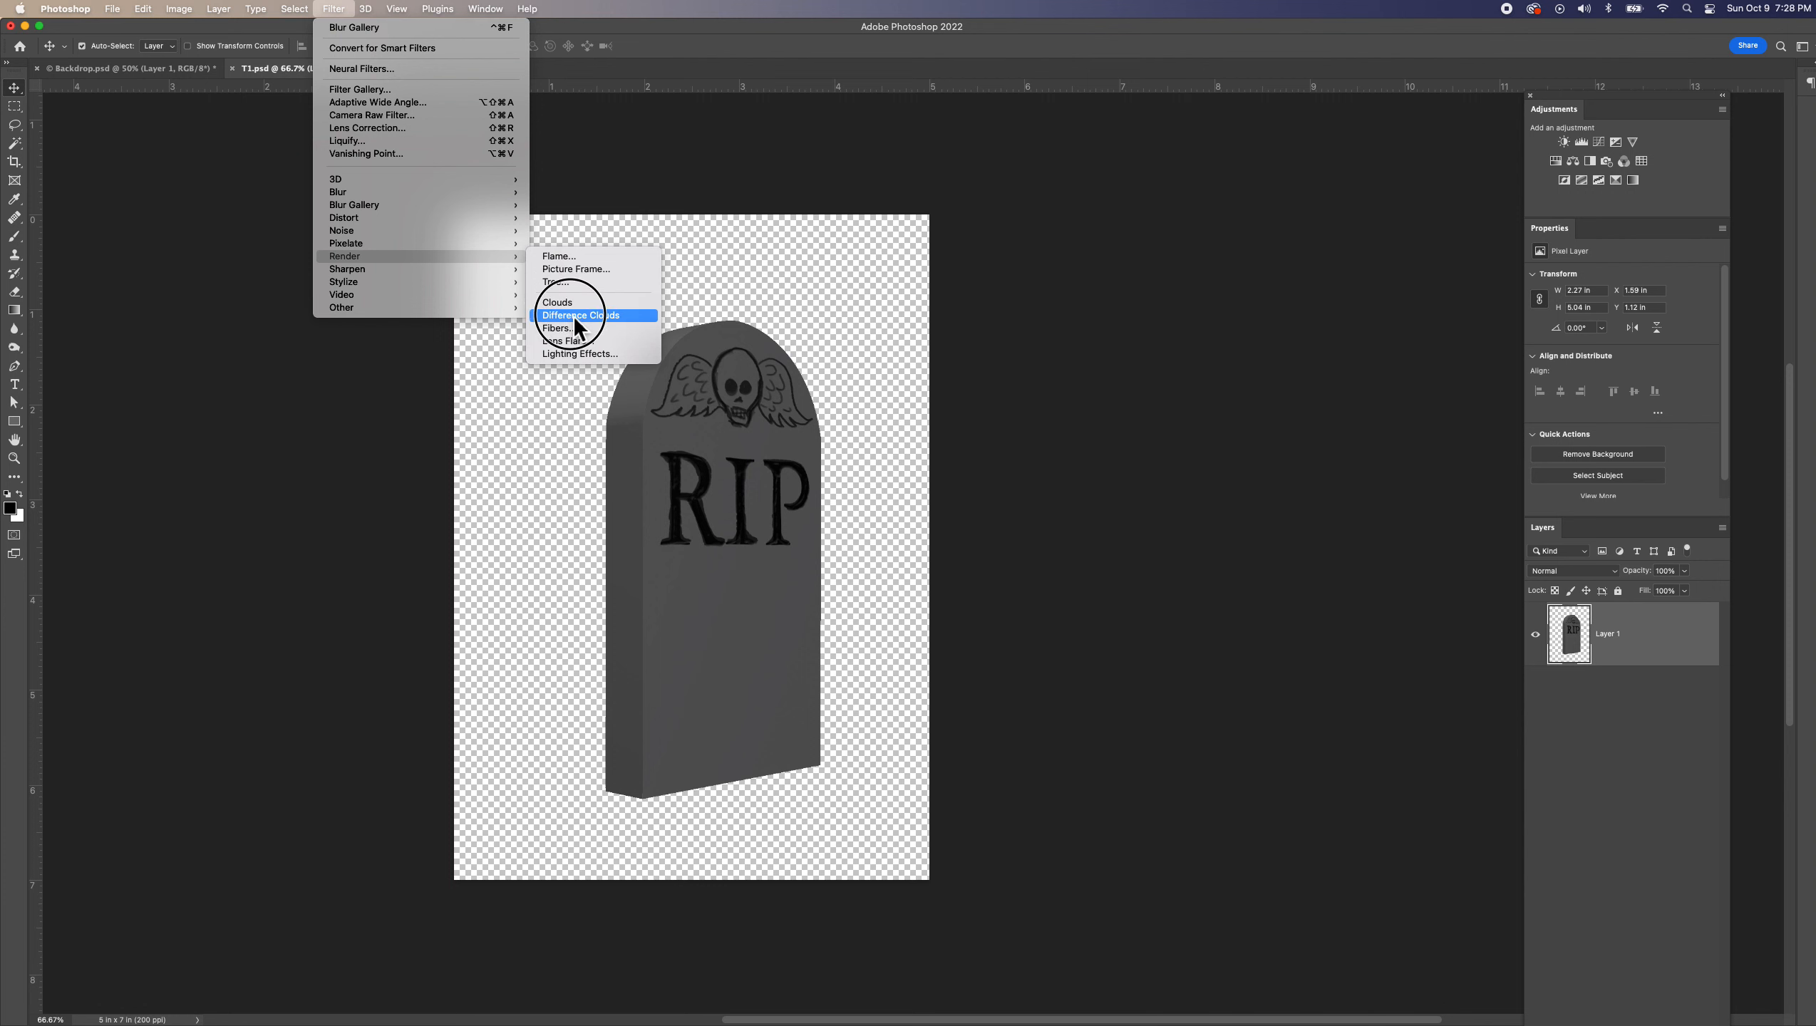
left_click(573, 315)
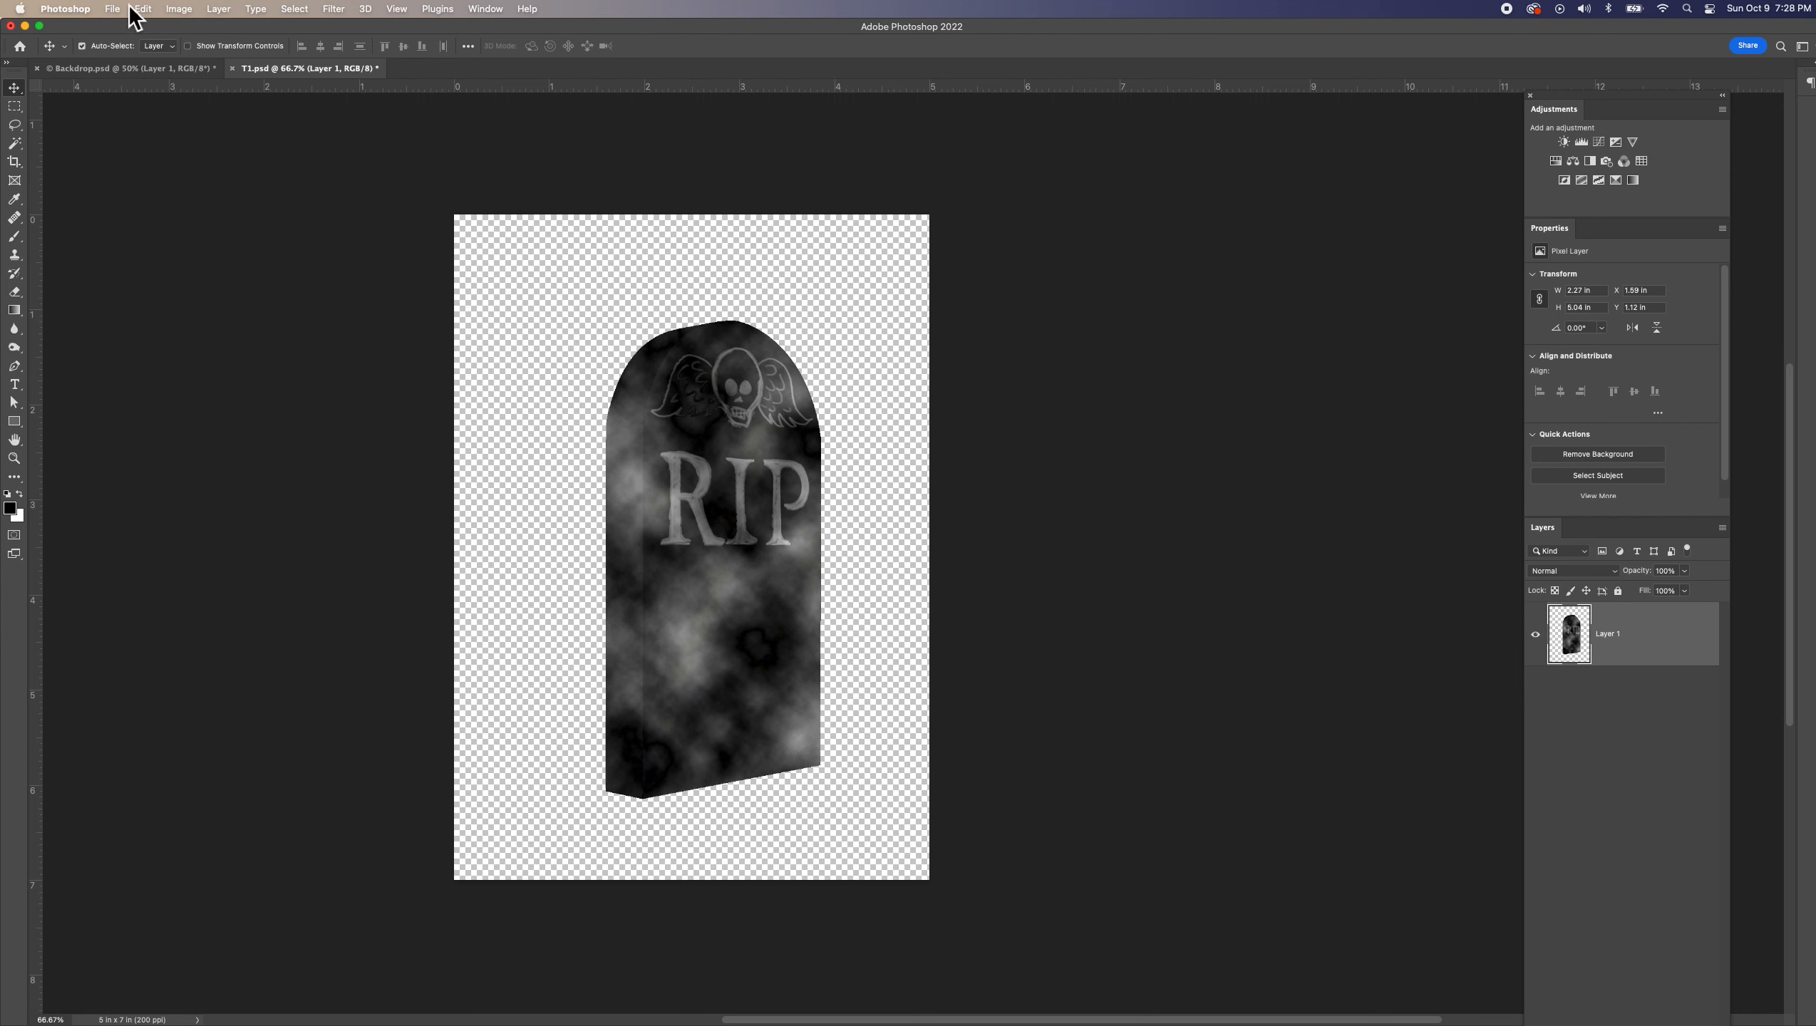
Step: Start an Iris Blur on the tombstone, center it near the skull carving, and narrow its ellipse to roughly the stone's width
left_click(333, 8)
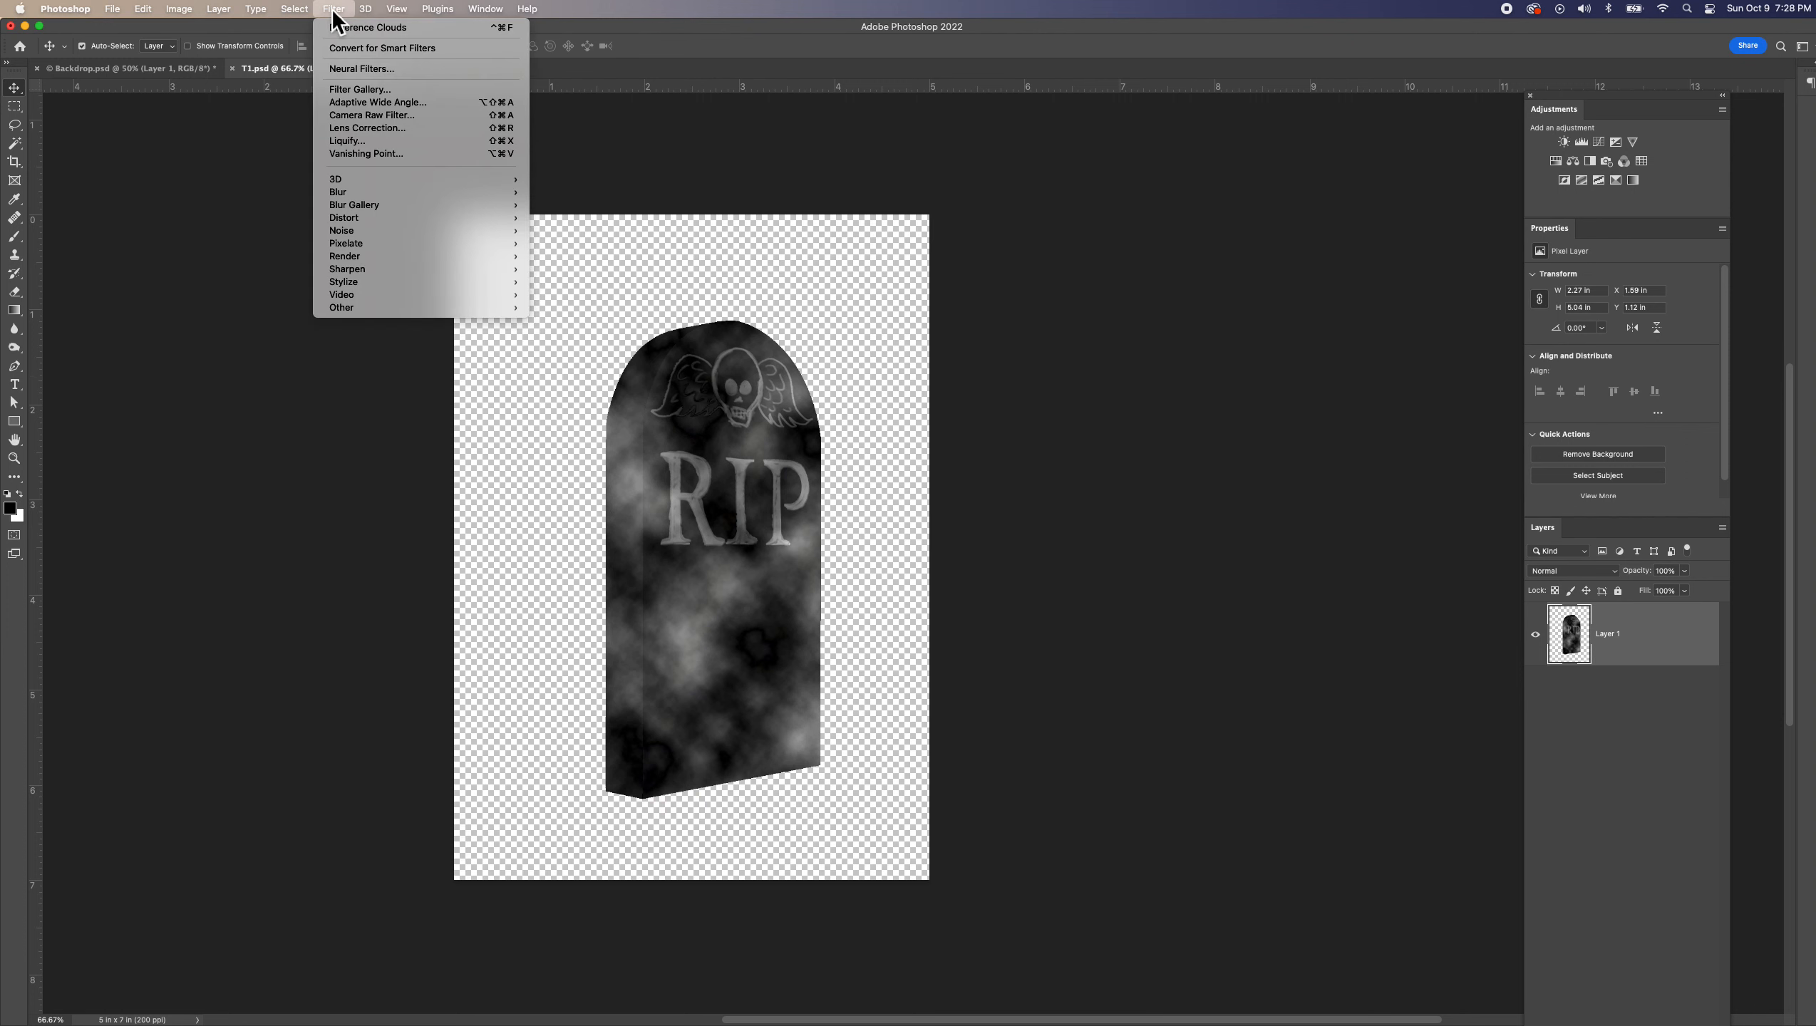
mouse_move(365, 204)
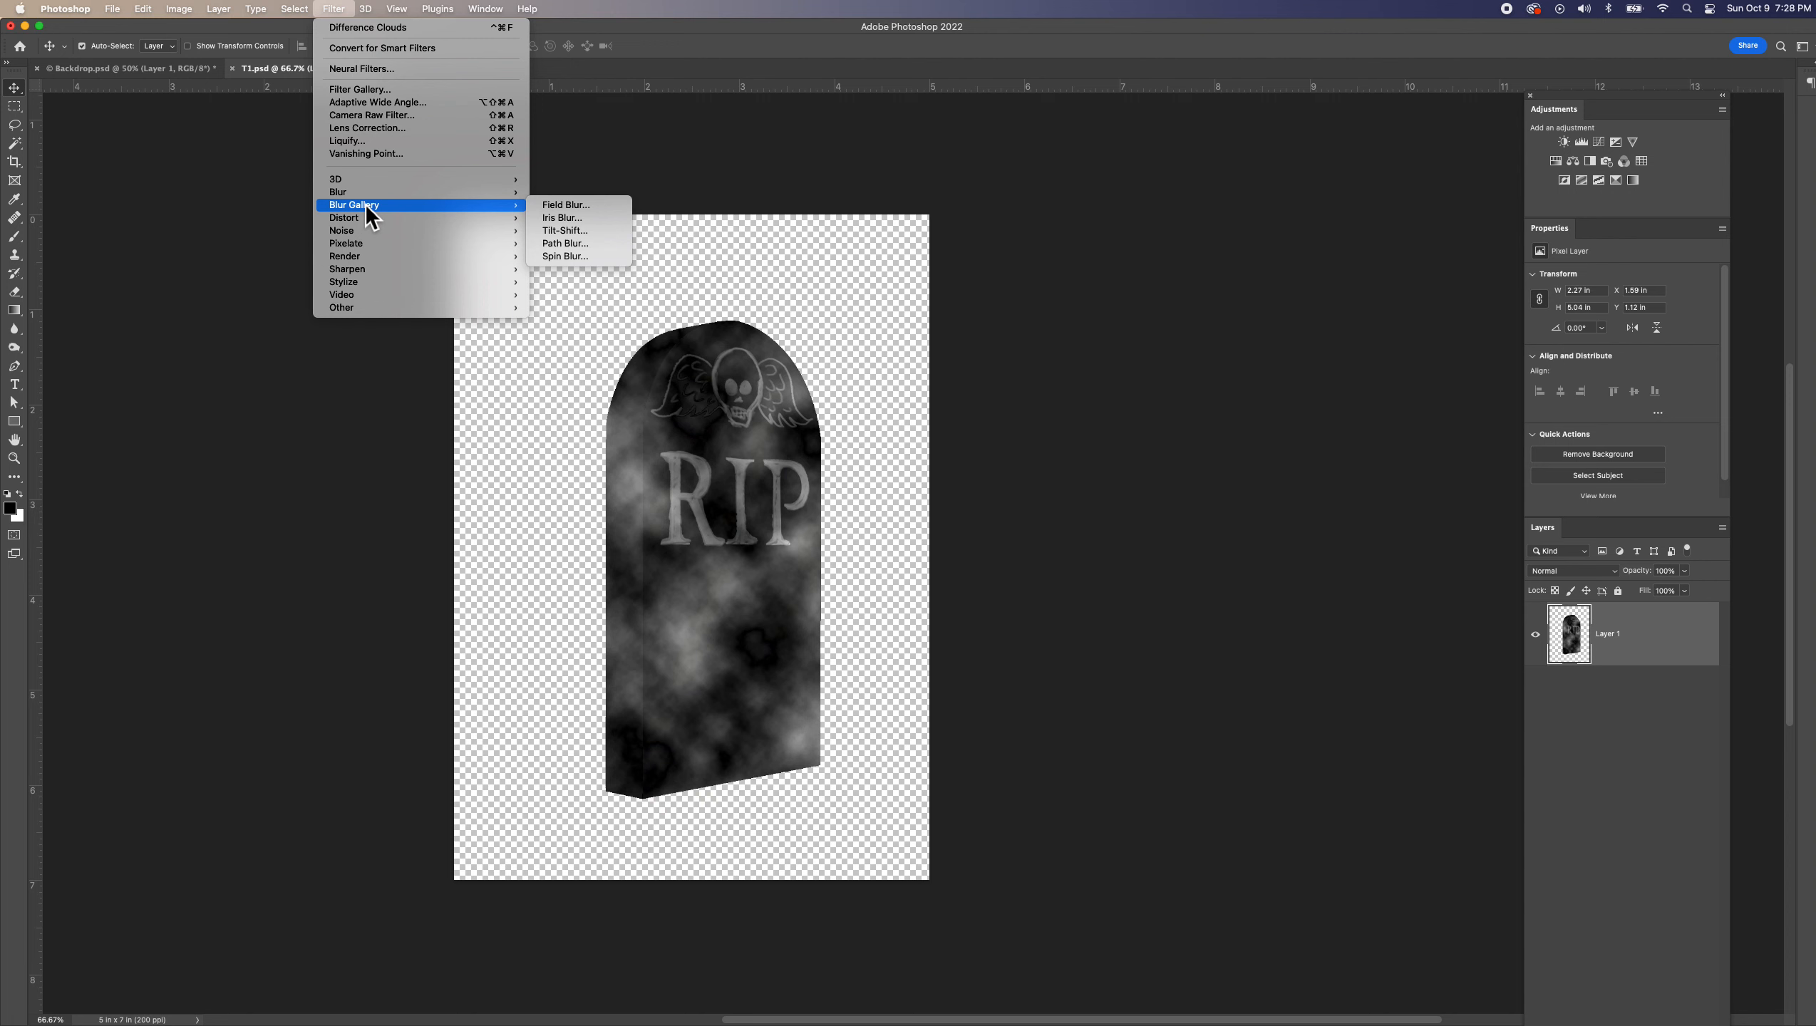
left_click(547, 218)
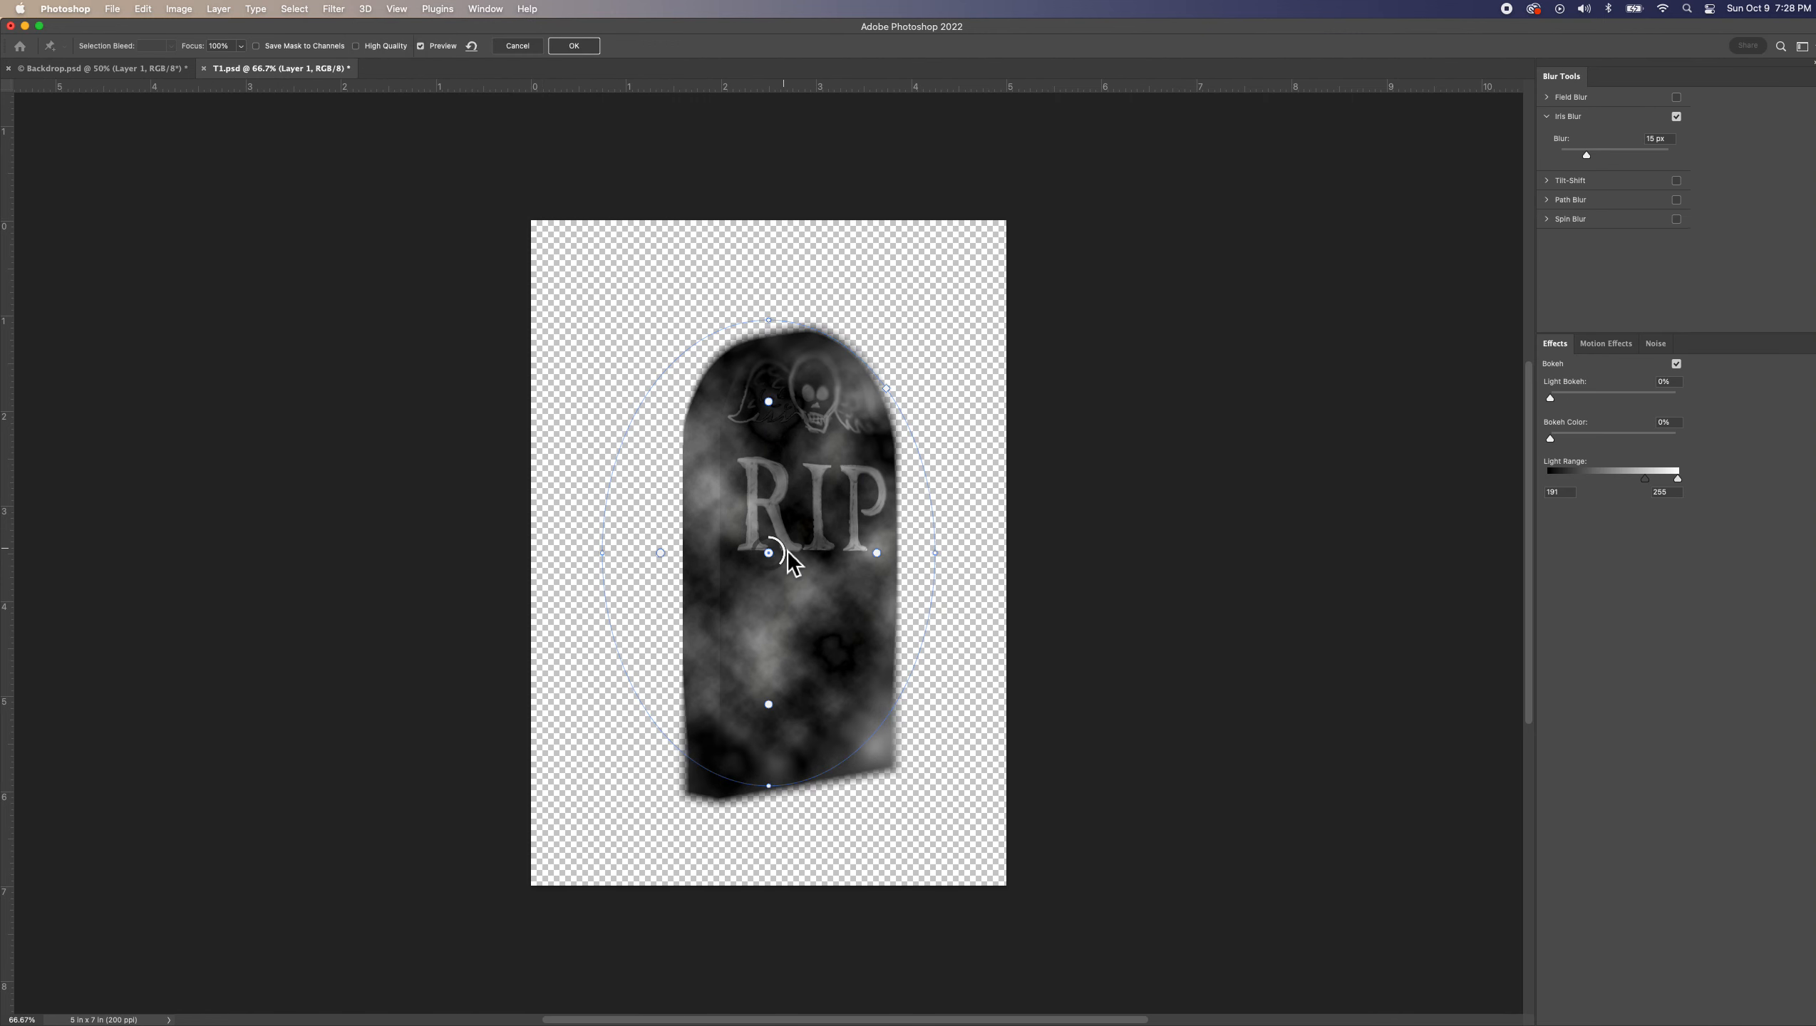
left_click_drag(780, 552, 818, 370)
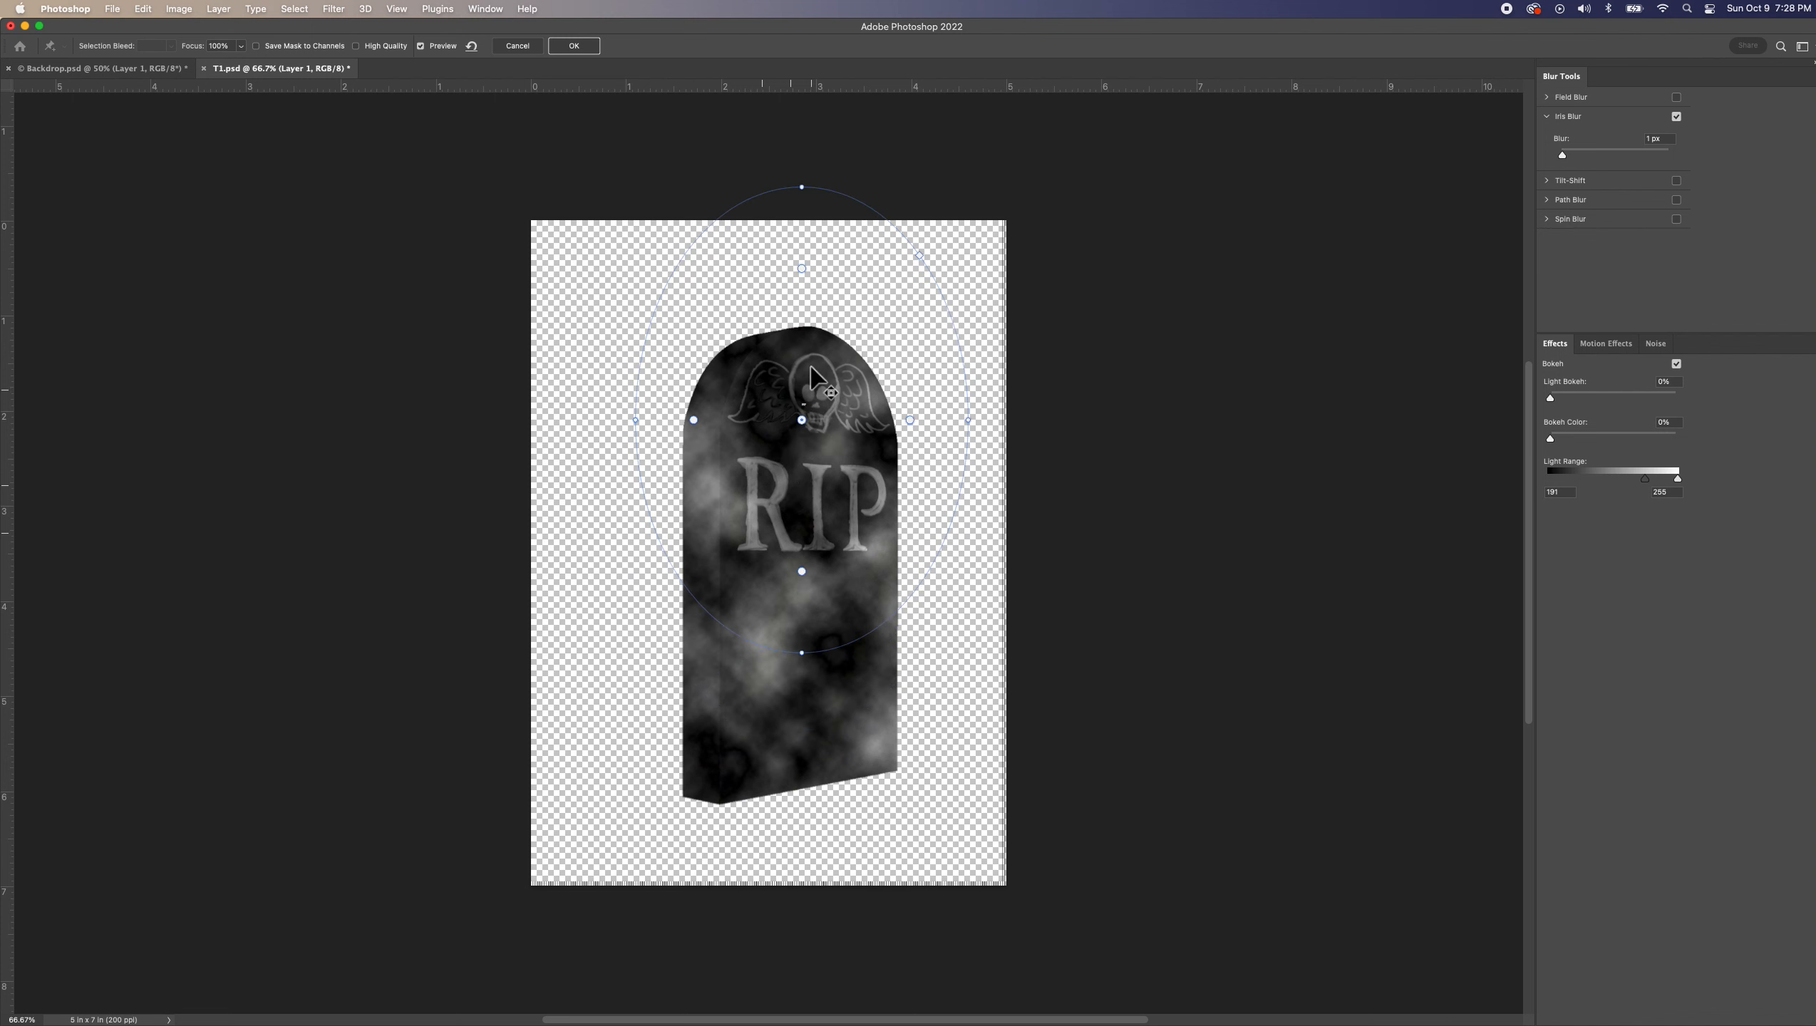
left_click_drag(804, 407, 796, 404)
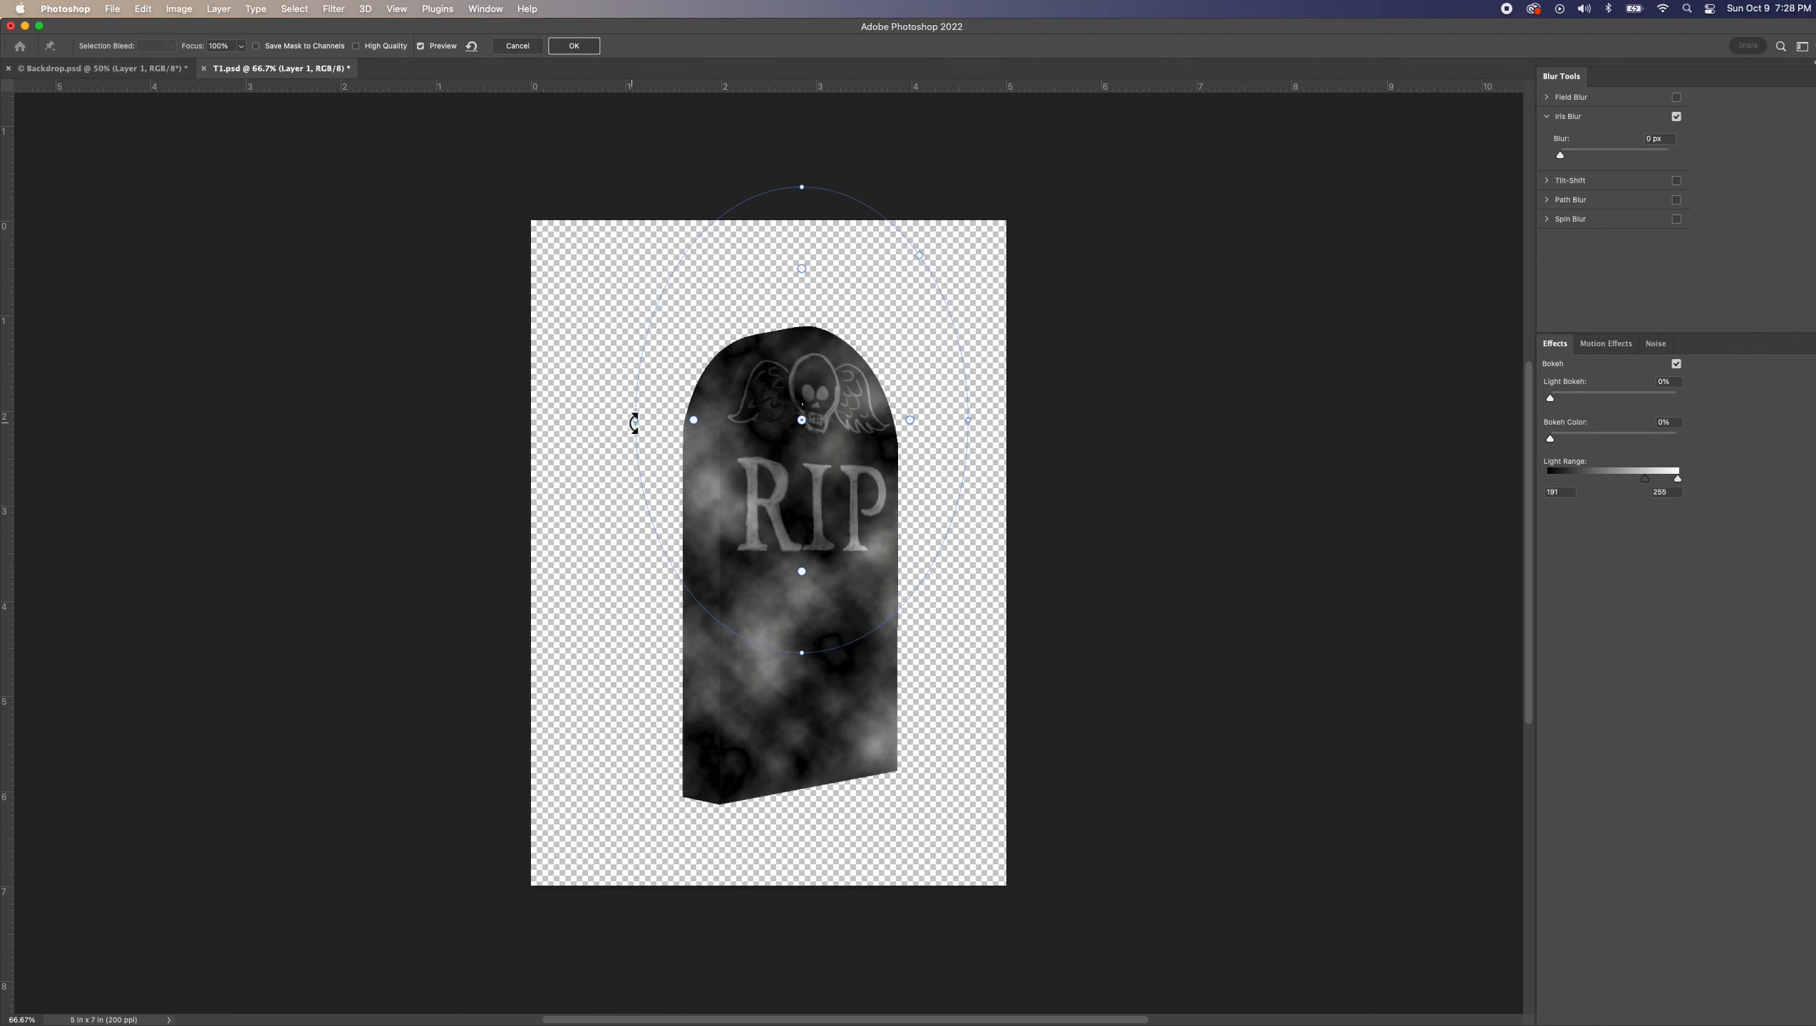
left_click_drag(640, 420, 666, 427)
left_click_drag(936, 414, 929, 425)
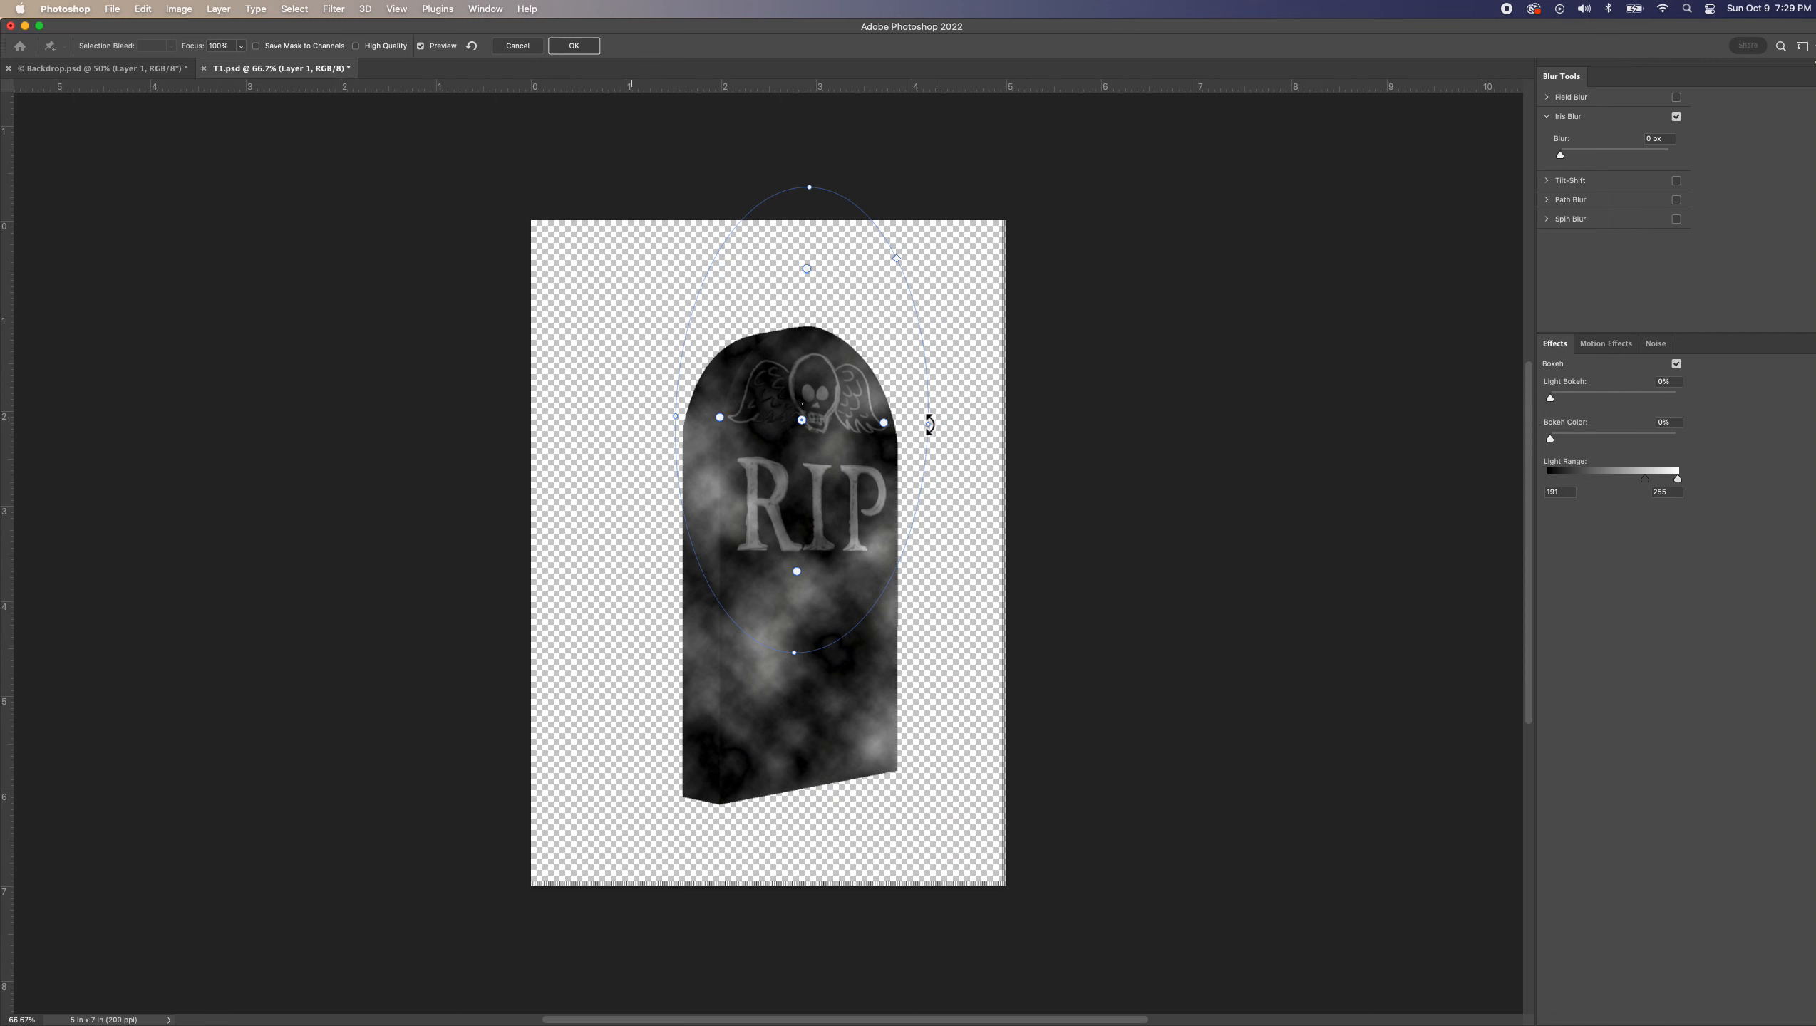
Step: Move the iris center up onto the skull, set the blur to 24 px, and apply the Iris Blur
mouse_move(803, 405)
left_mouse_down()
mouse_move(813, 438)
mouse_move(781, 425)
mouse_move(821, 426)
mouse_move(812, 443)
mouse_move(805, 416)
left_mouse_up()
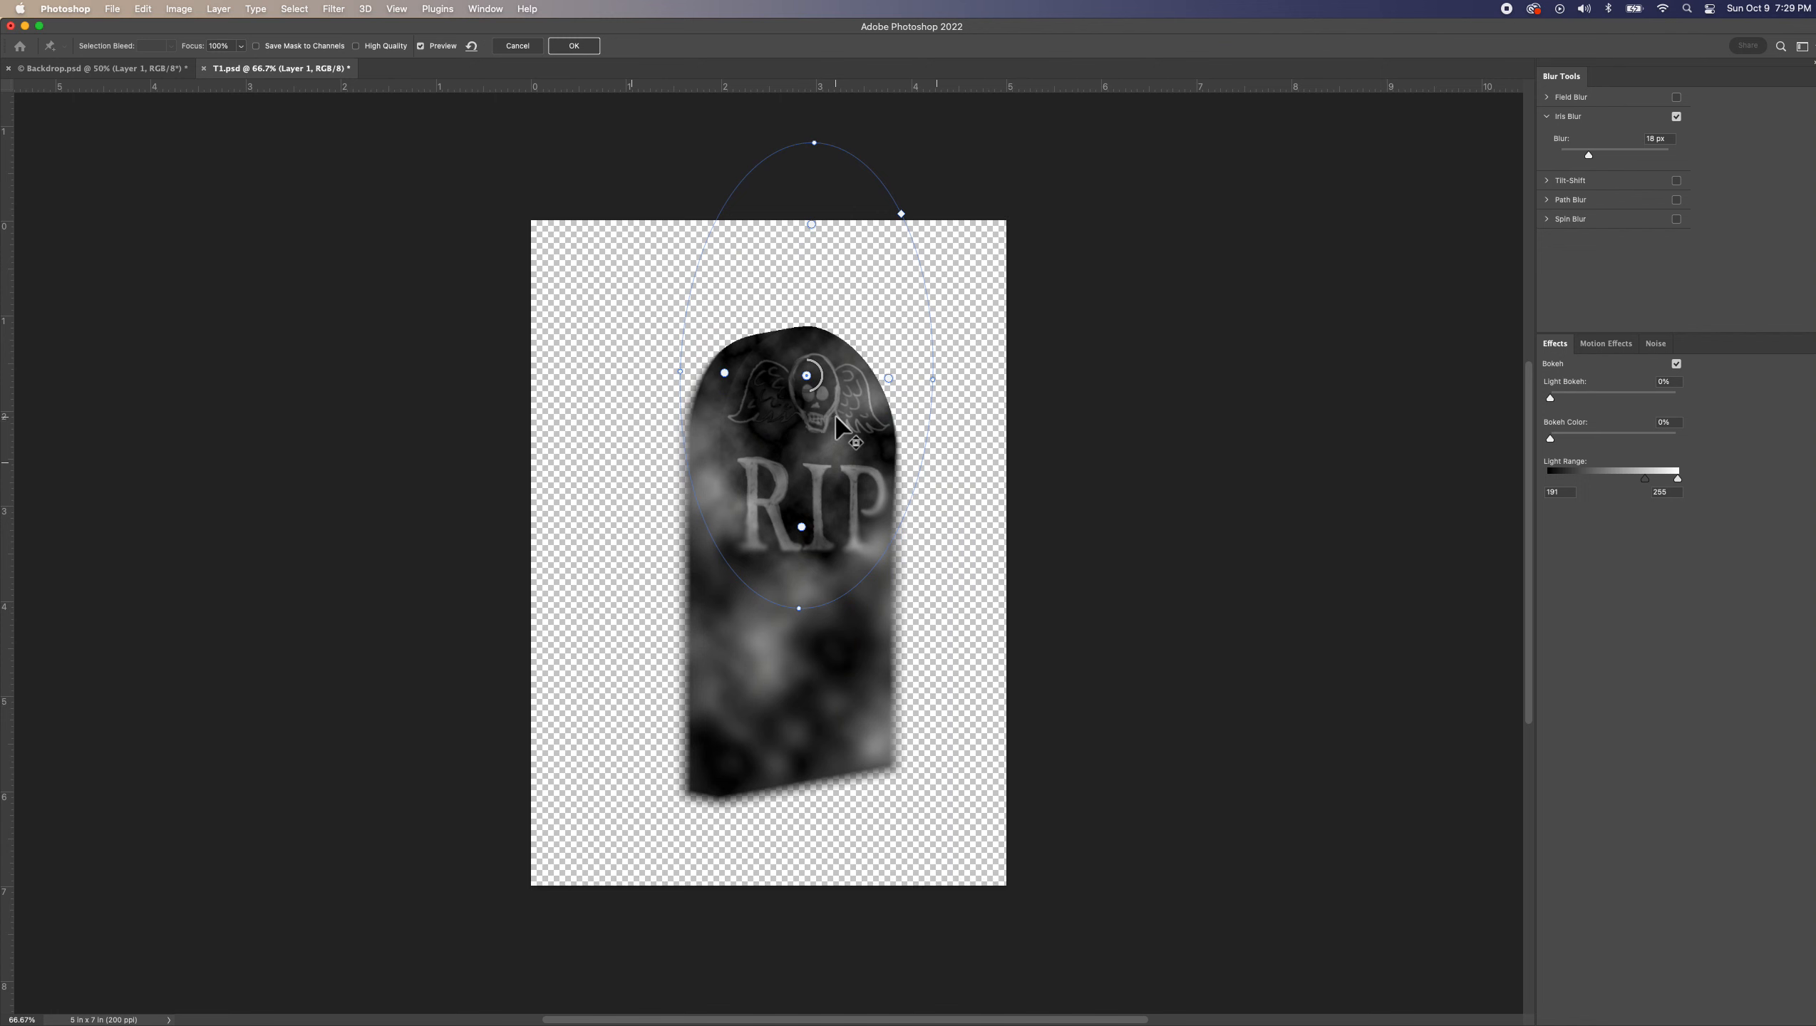
left_click_drag(814, 405, 807, 396)
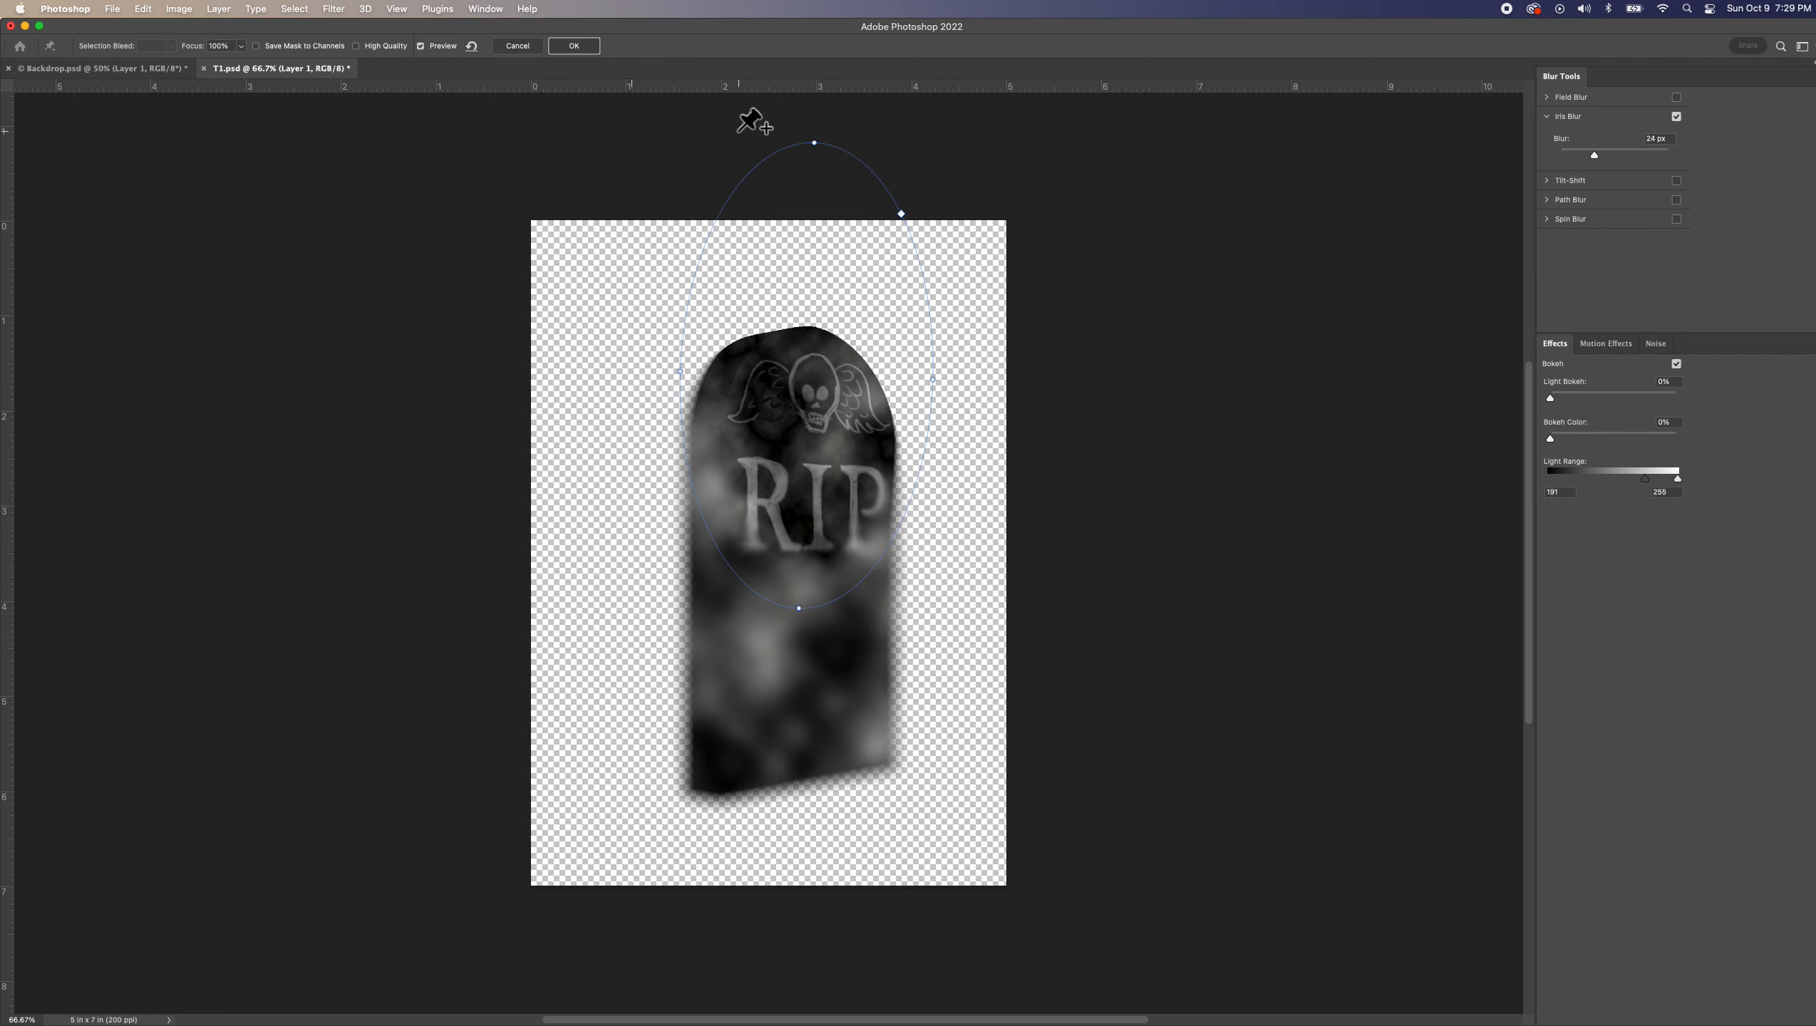
left_click(575, 48)
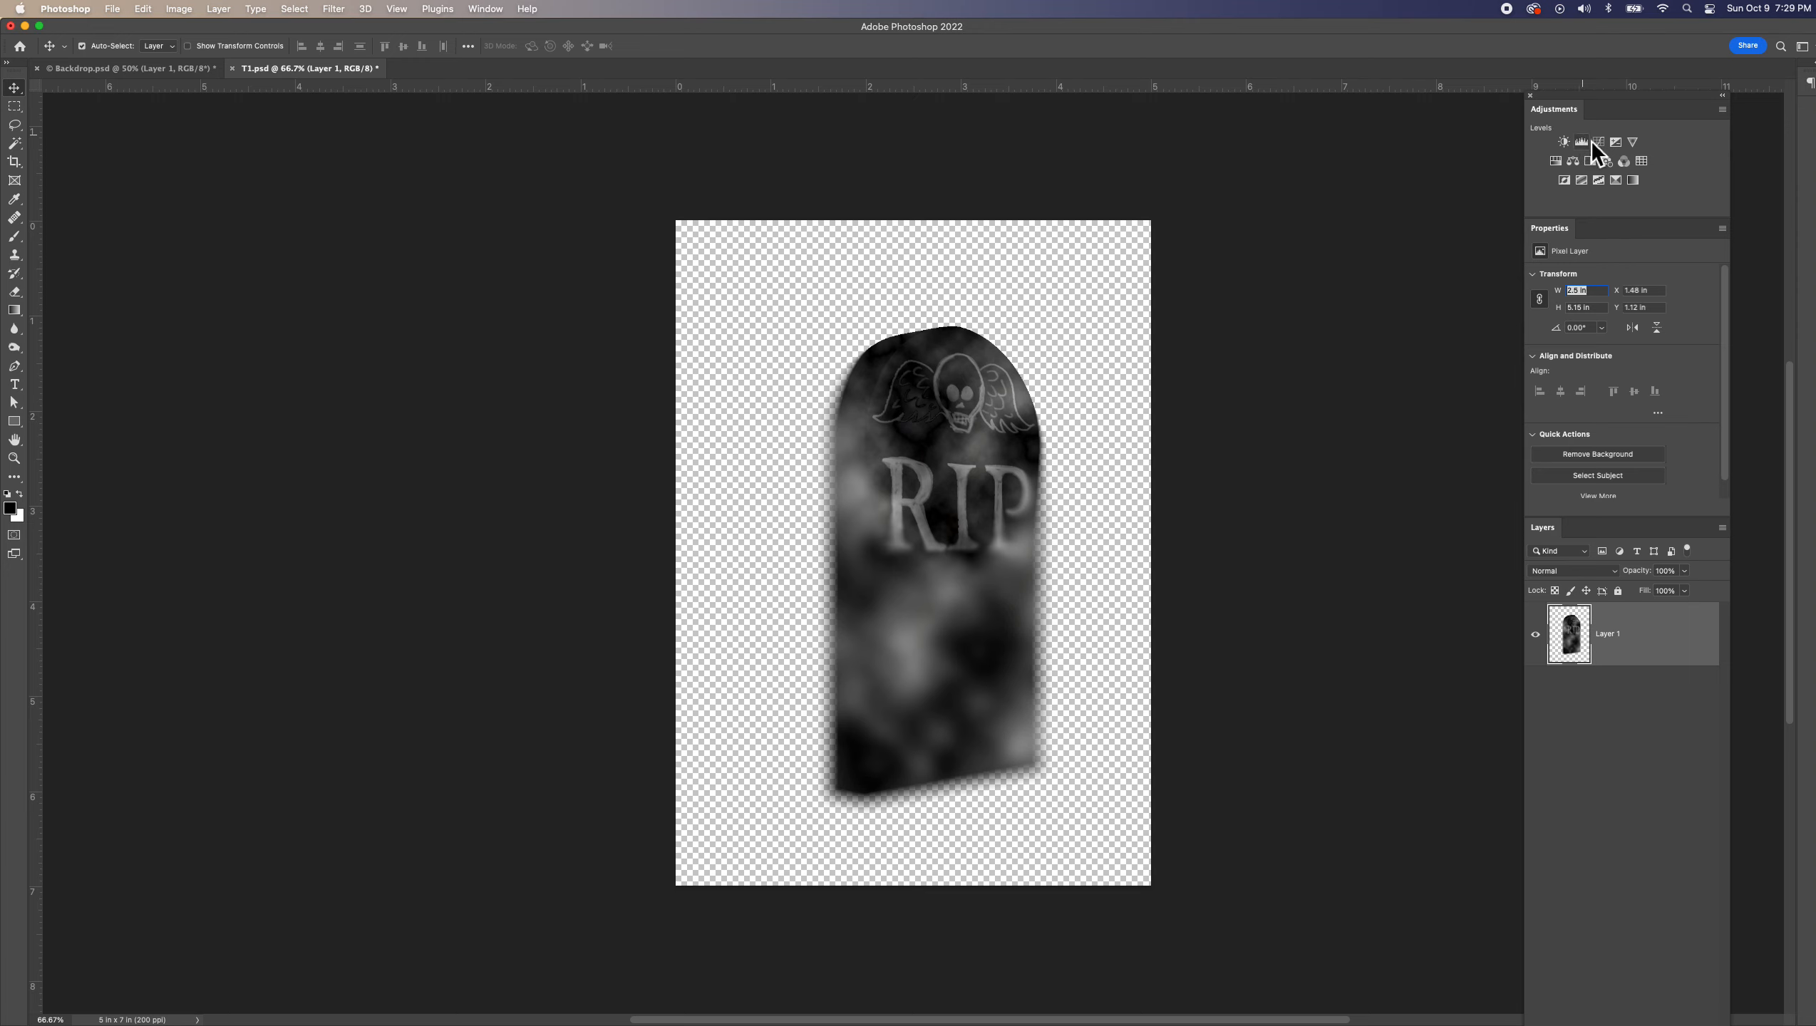
Step: Add a Channel Mixer adjustment layer and, for the Green output channel, set the Green value to +37%
left_click(1625, 163)
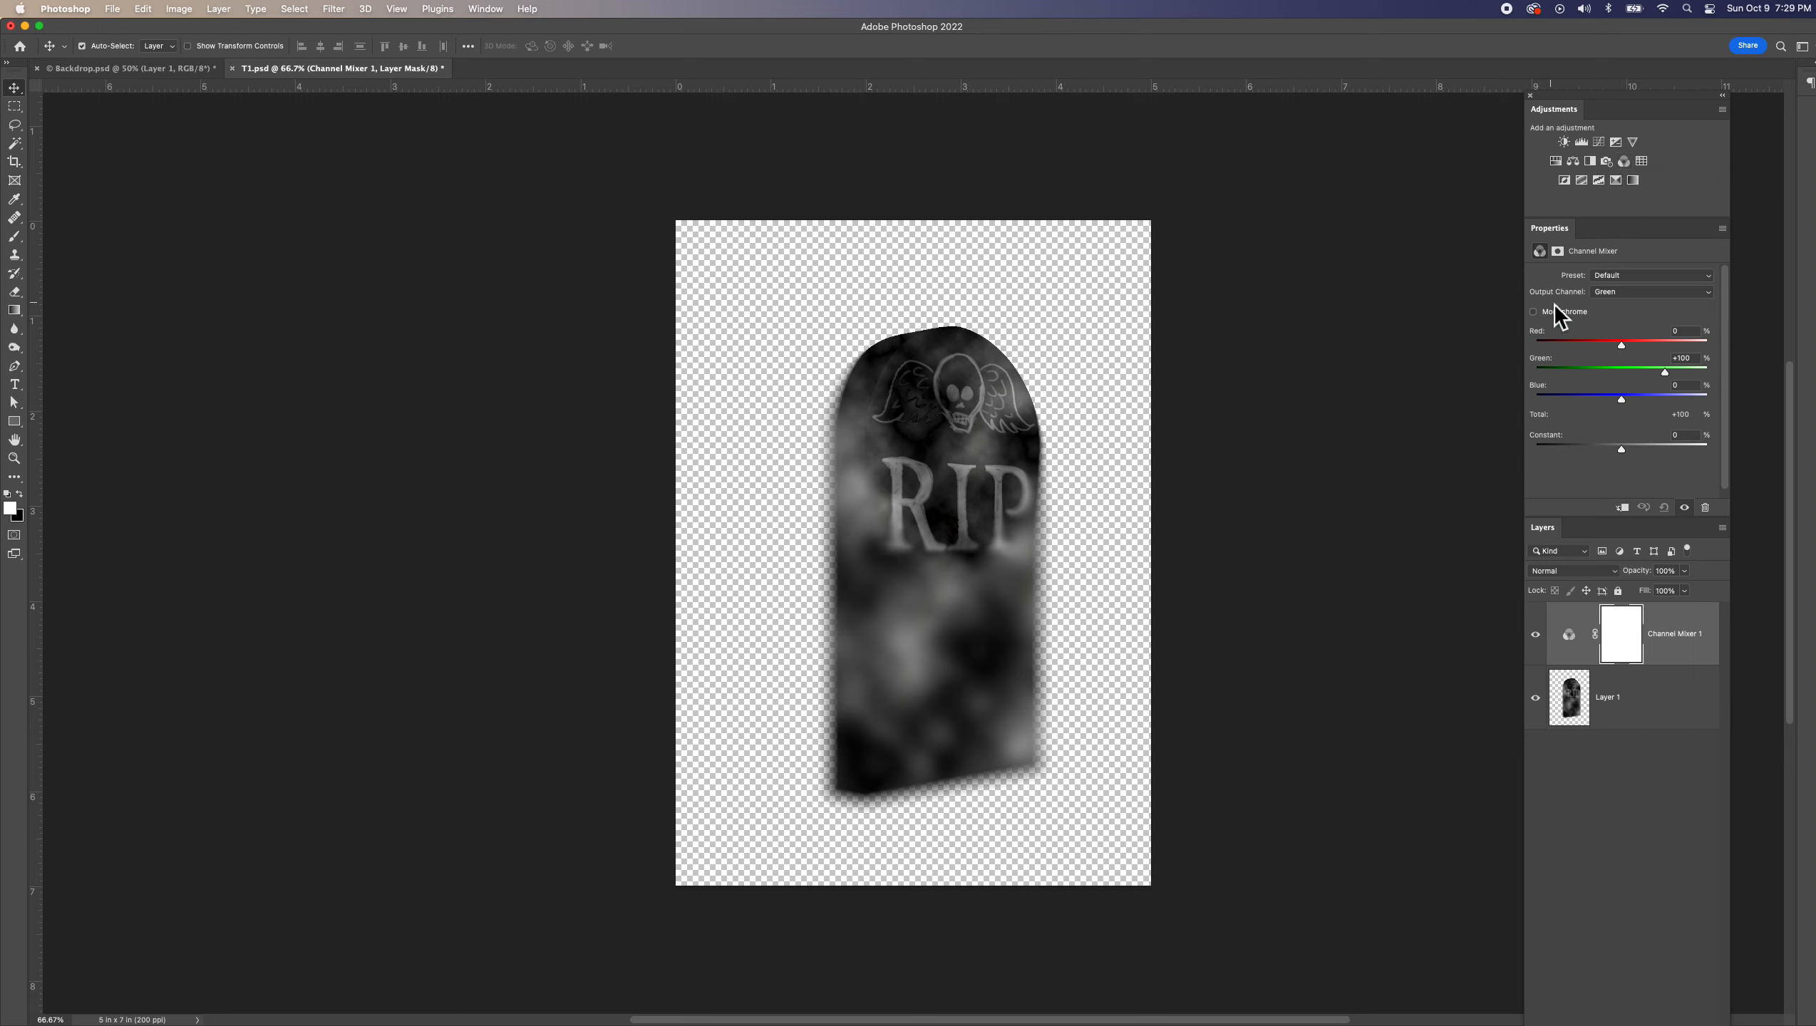
left_click(1608, 295)
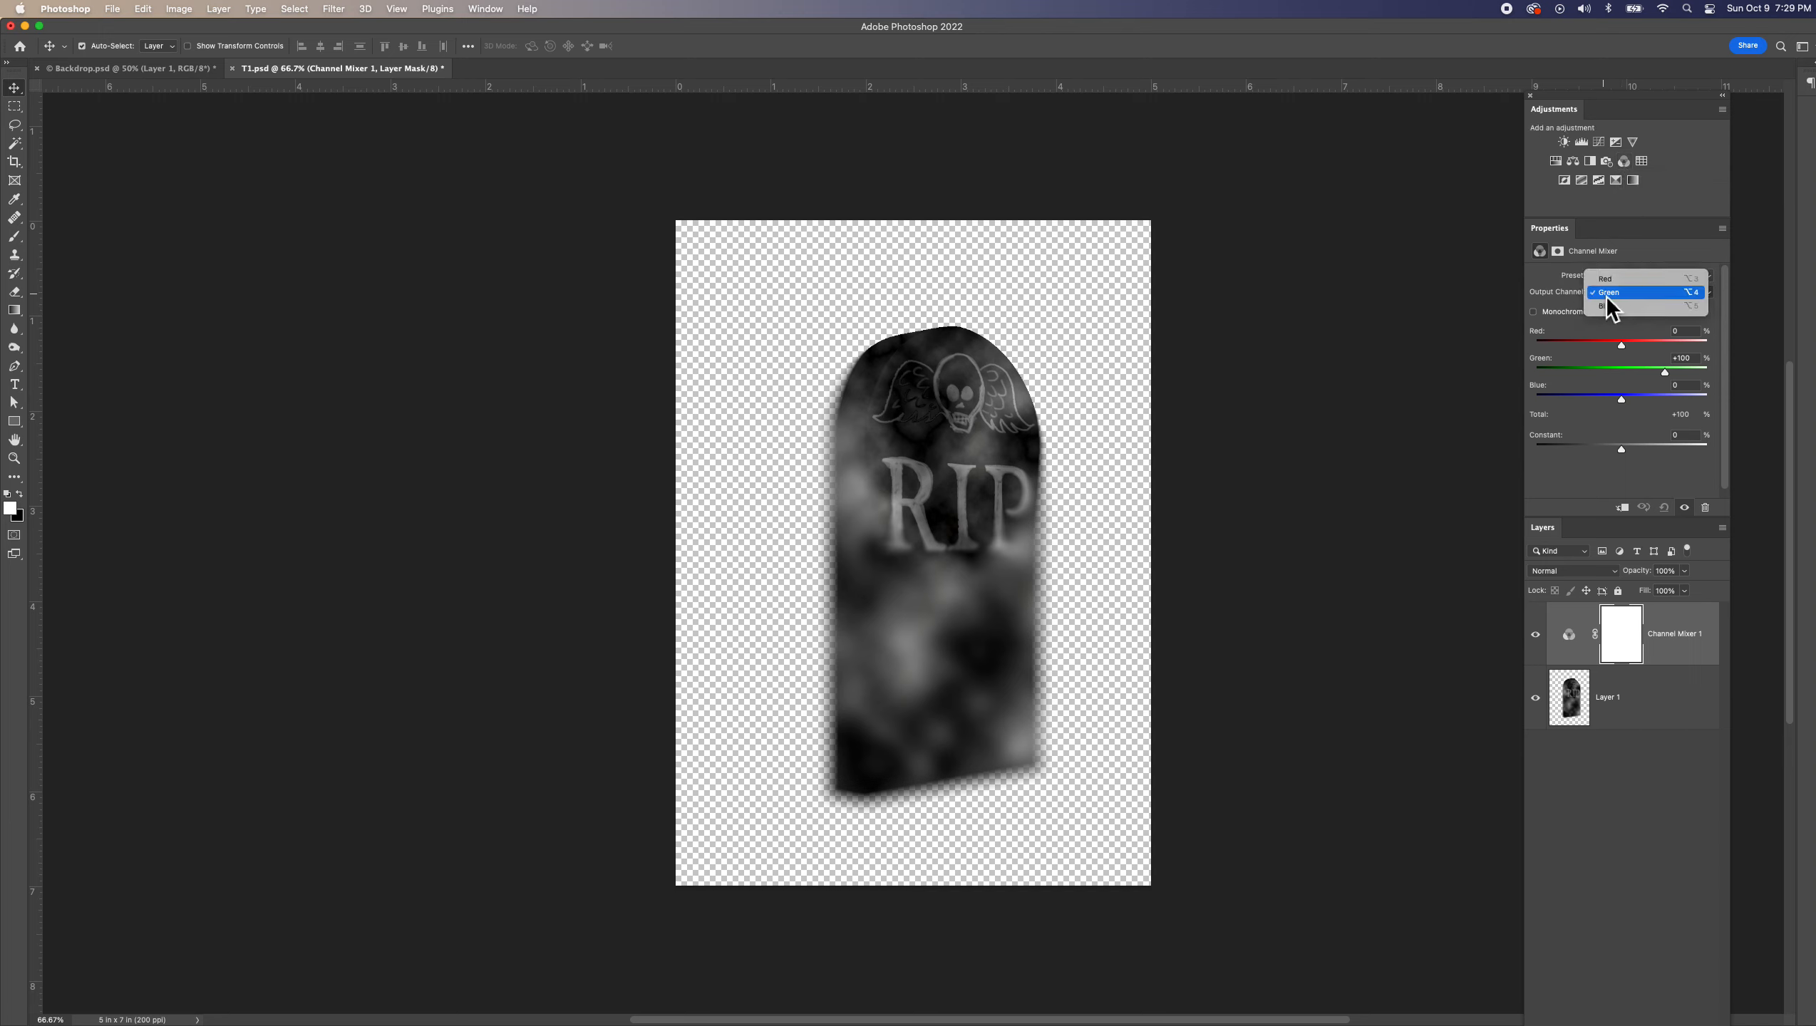
left_click(1607, 294)
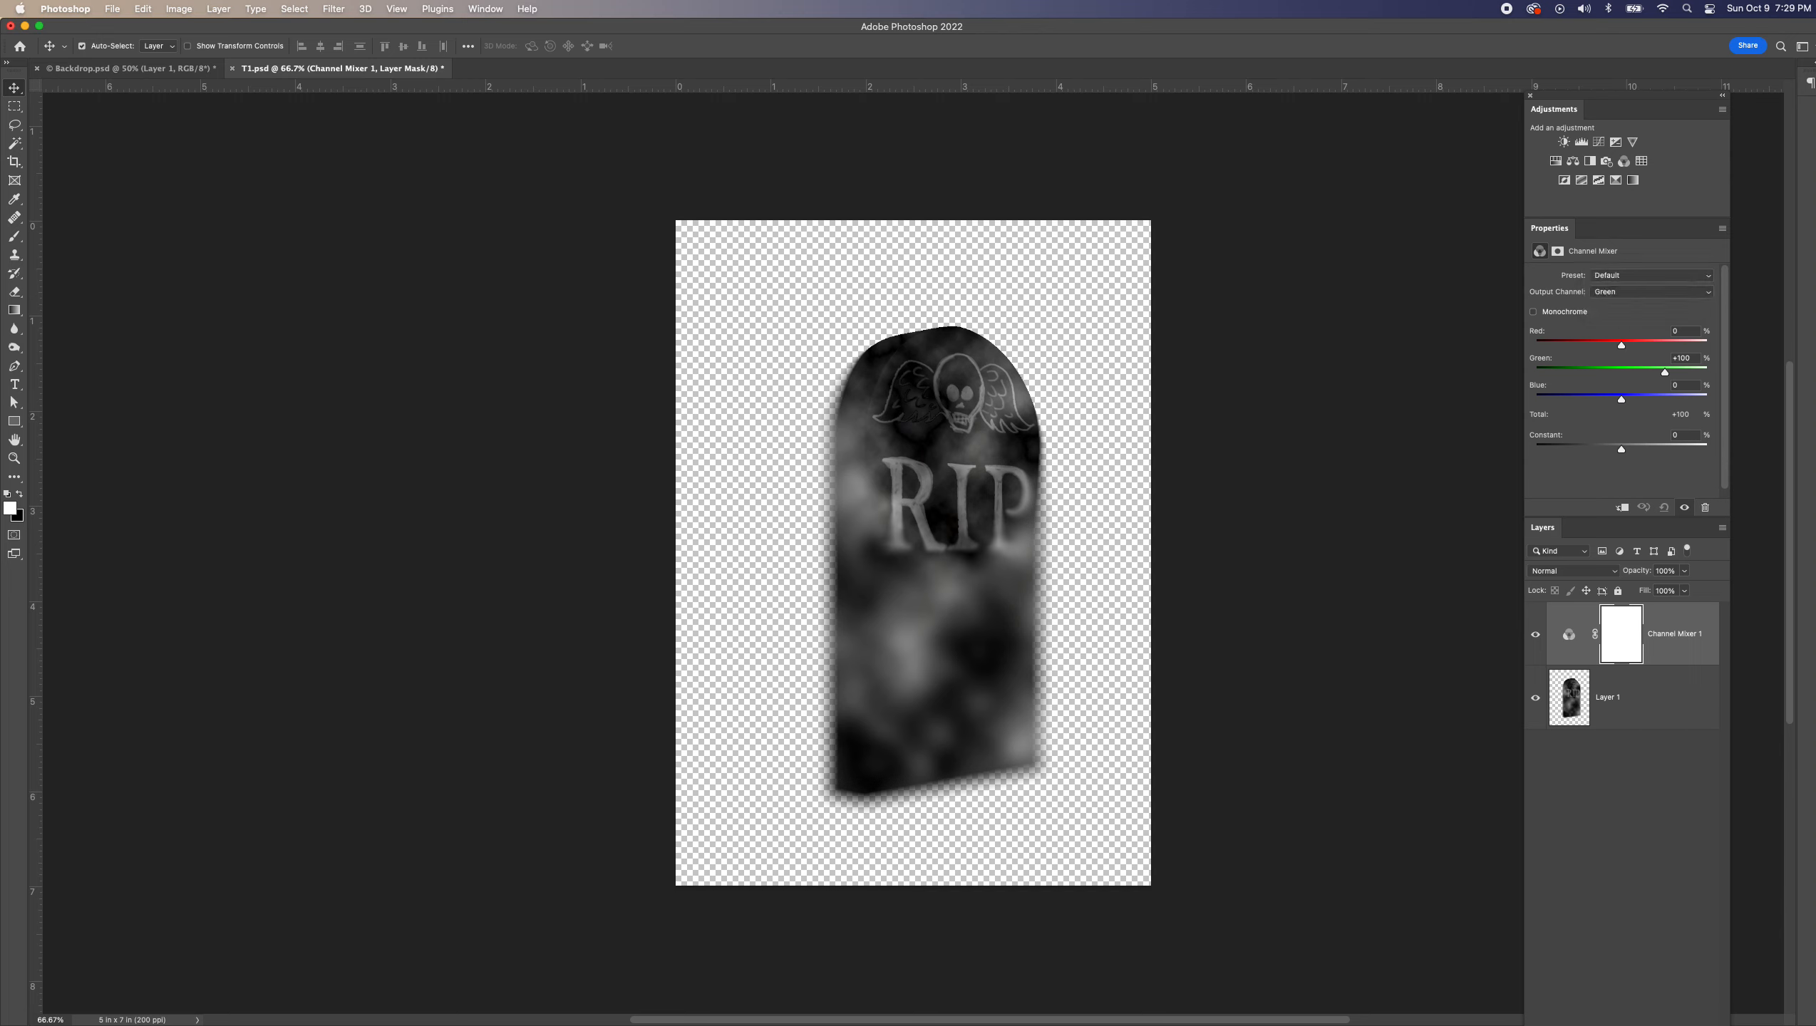
left_click(1679, 358)
type("37")
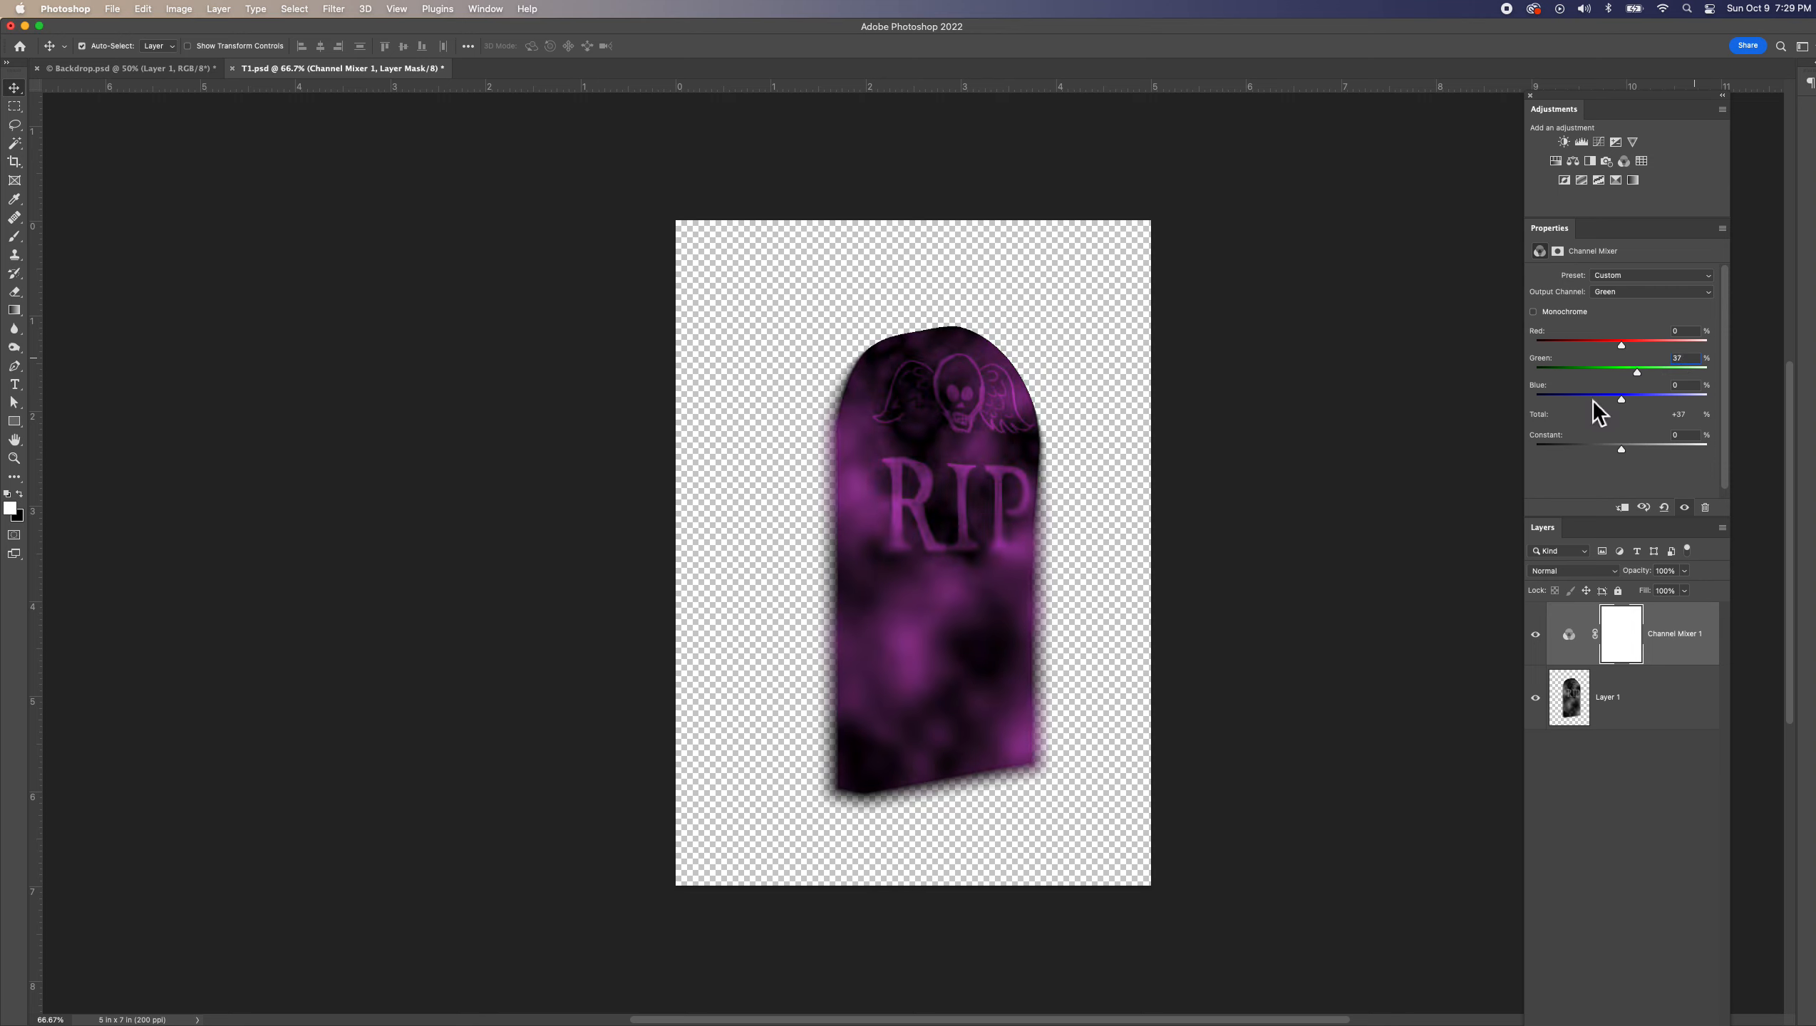
Step: Set the Blue value of the Channel Mixer's Green output channel to +108%
left_click(1658, 390)
type("108")
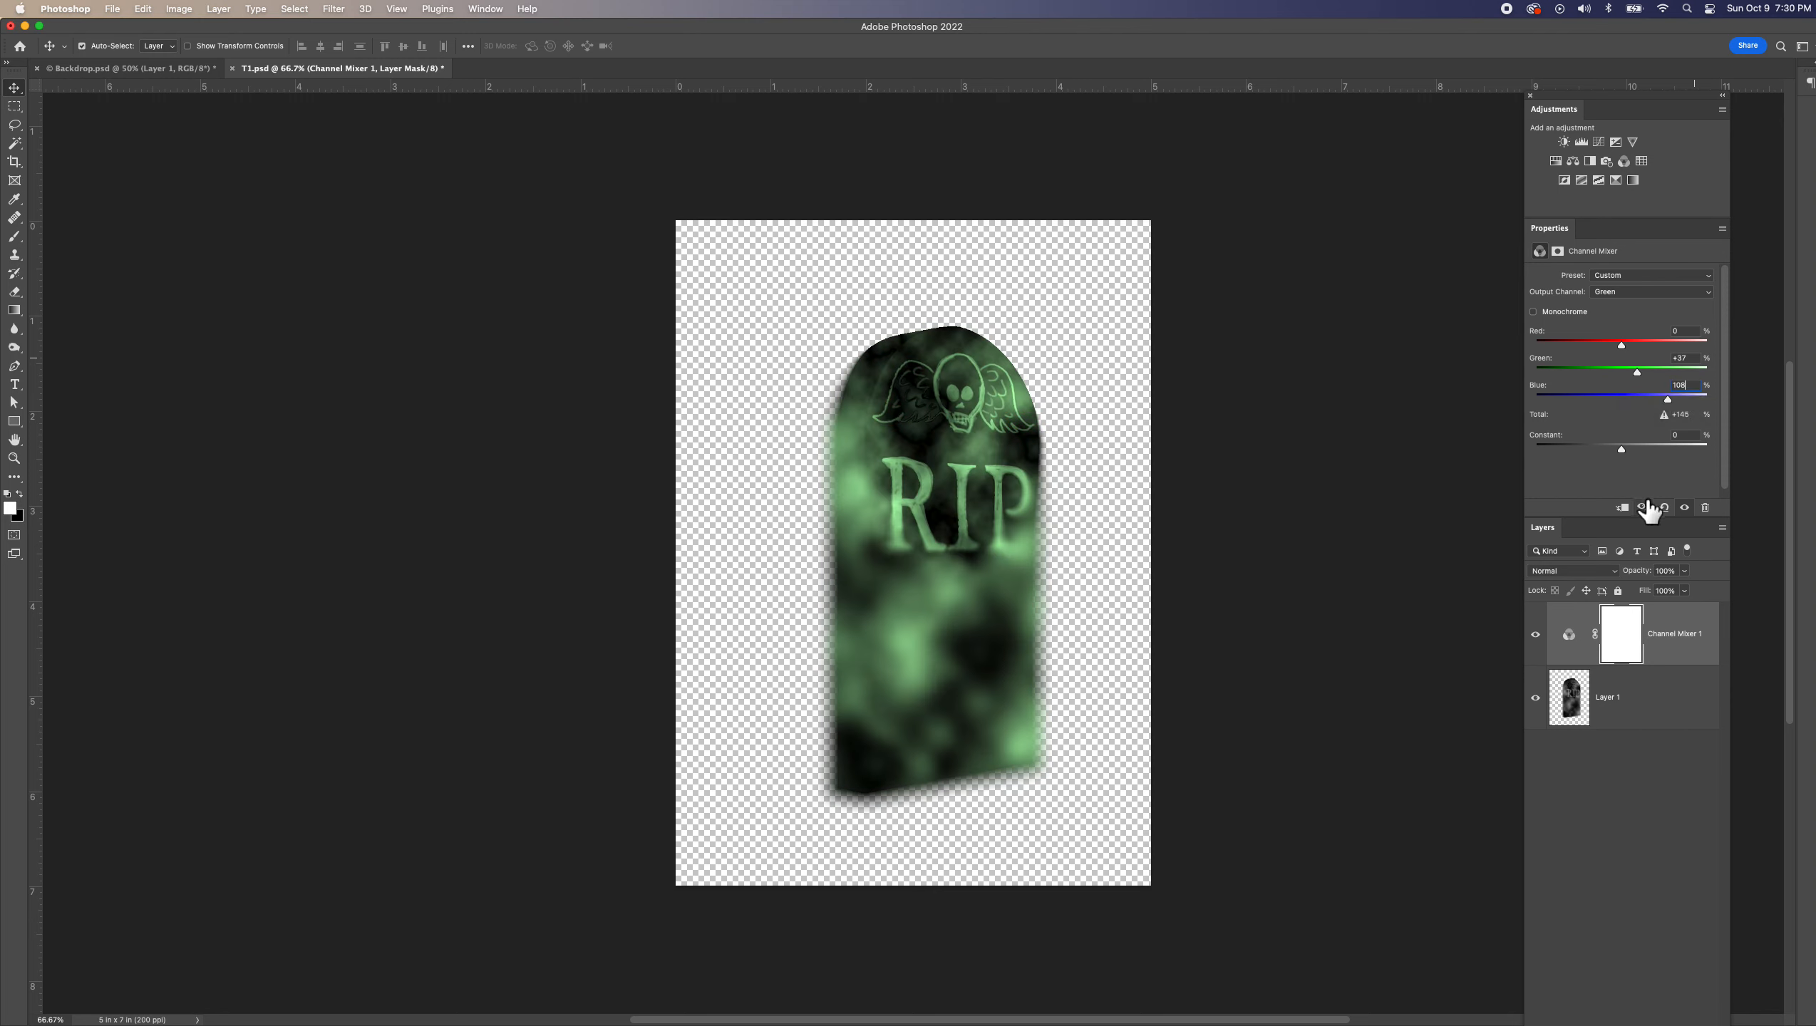
left_click_drag(1640, 521, 1643, 410)
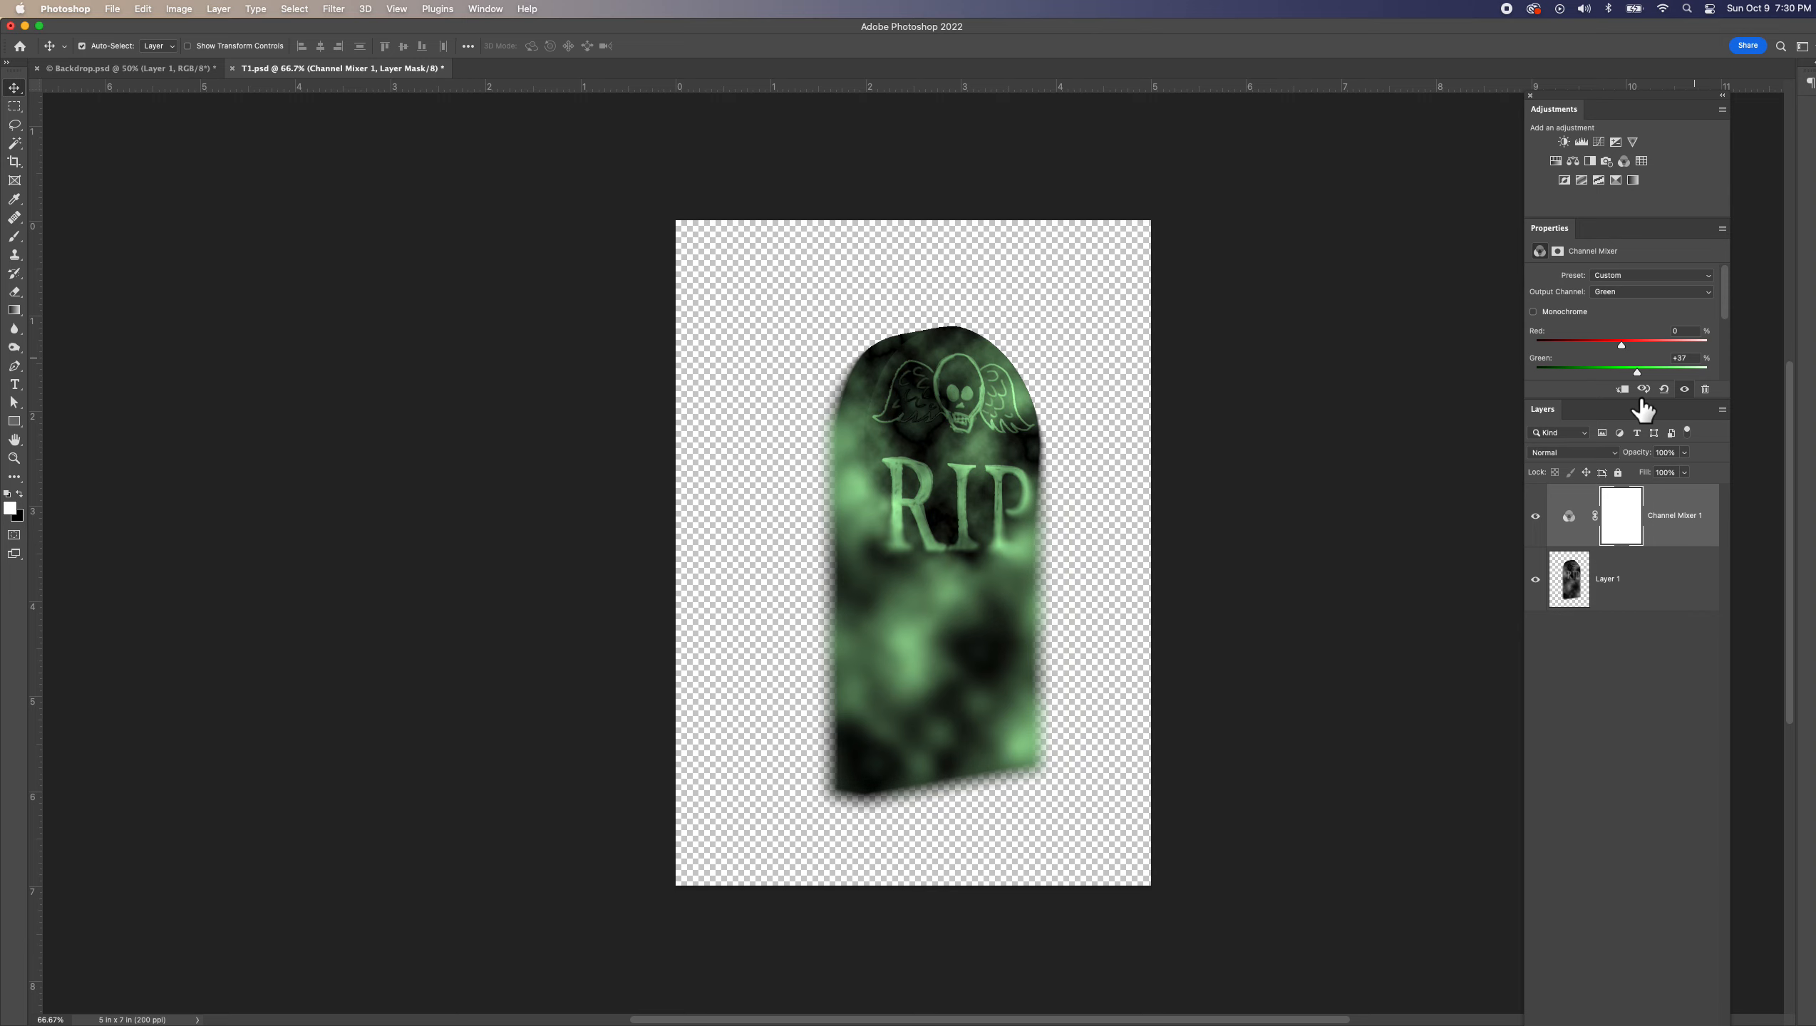
left_click_drag(1643, 409, 1650, 557)
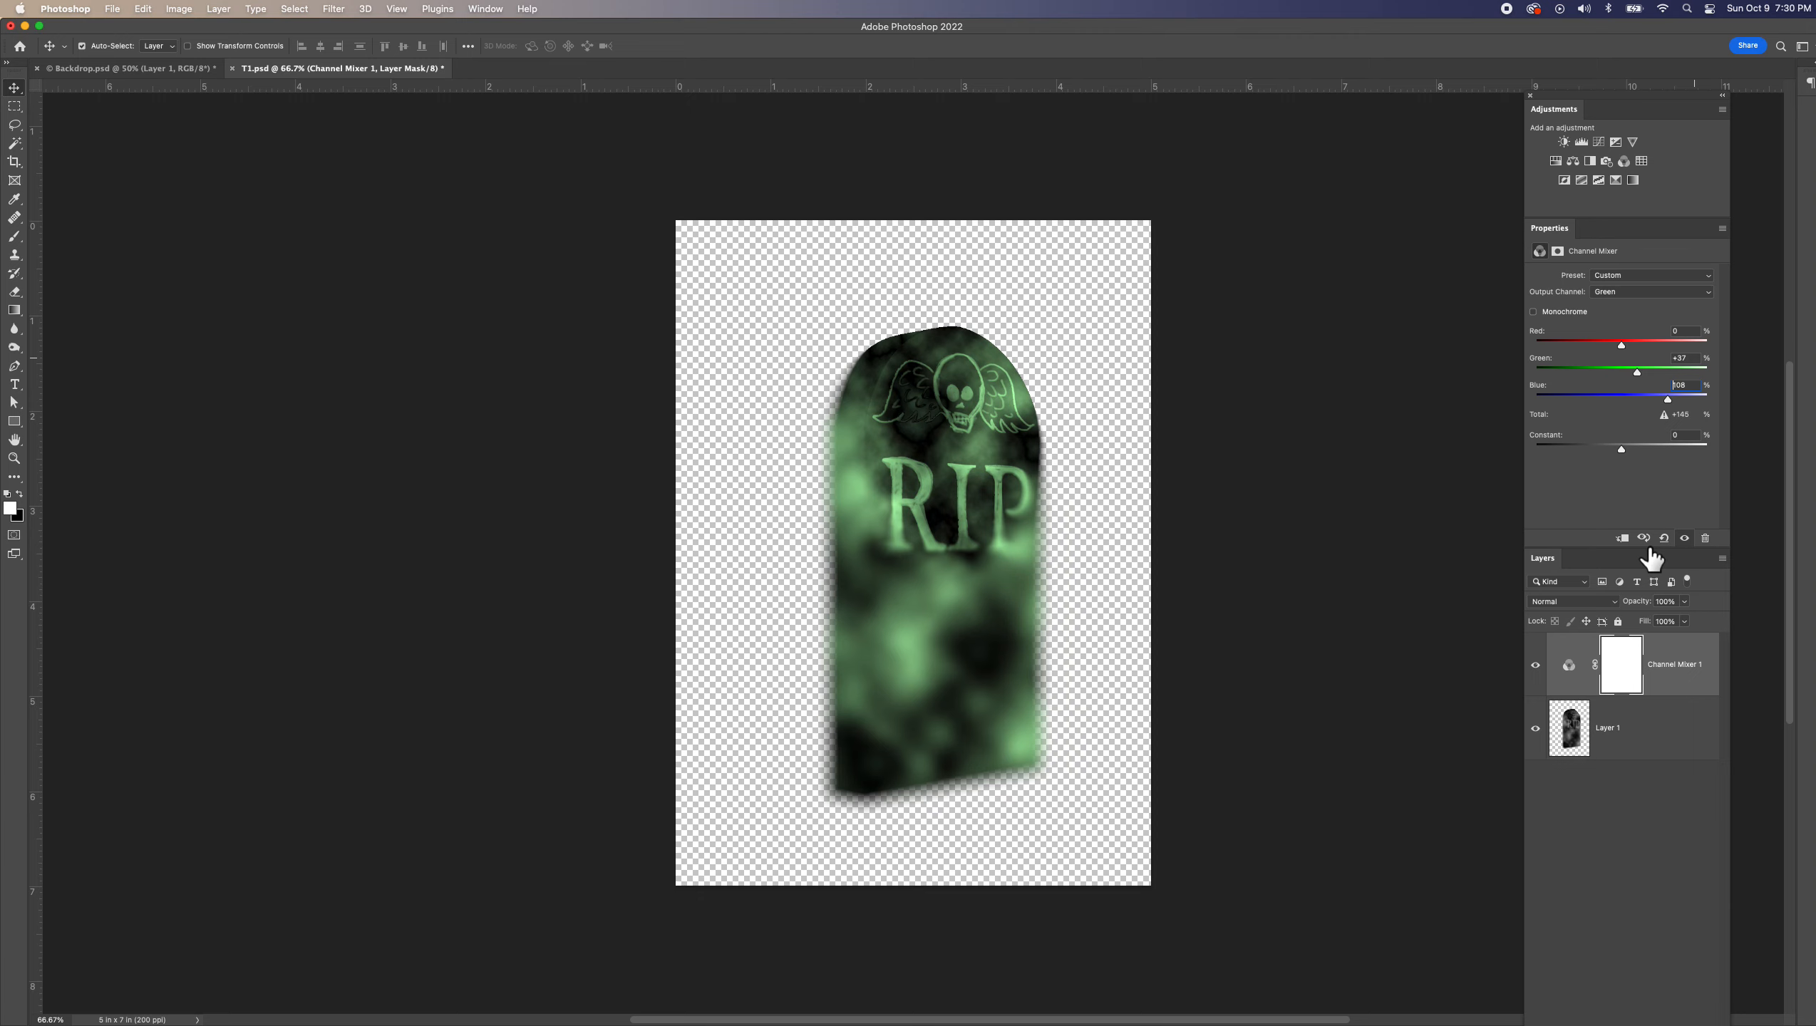
key("Return")
scroll(934, 517, "down", 3)
scroll(932, 511, "up", 1)
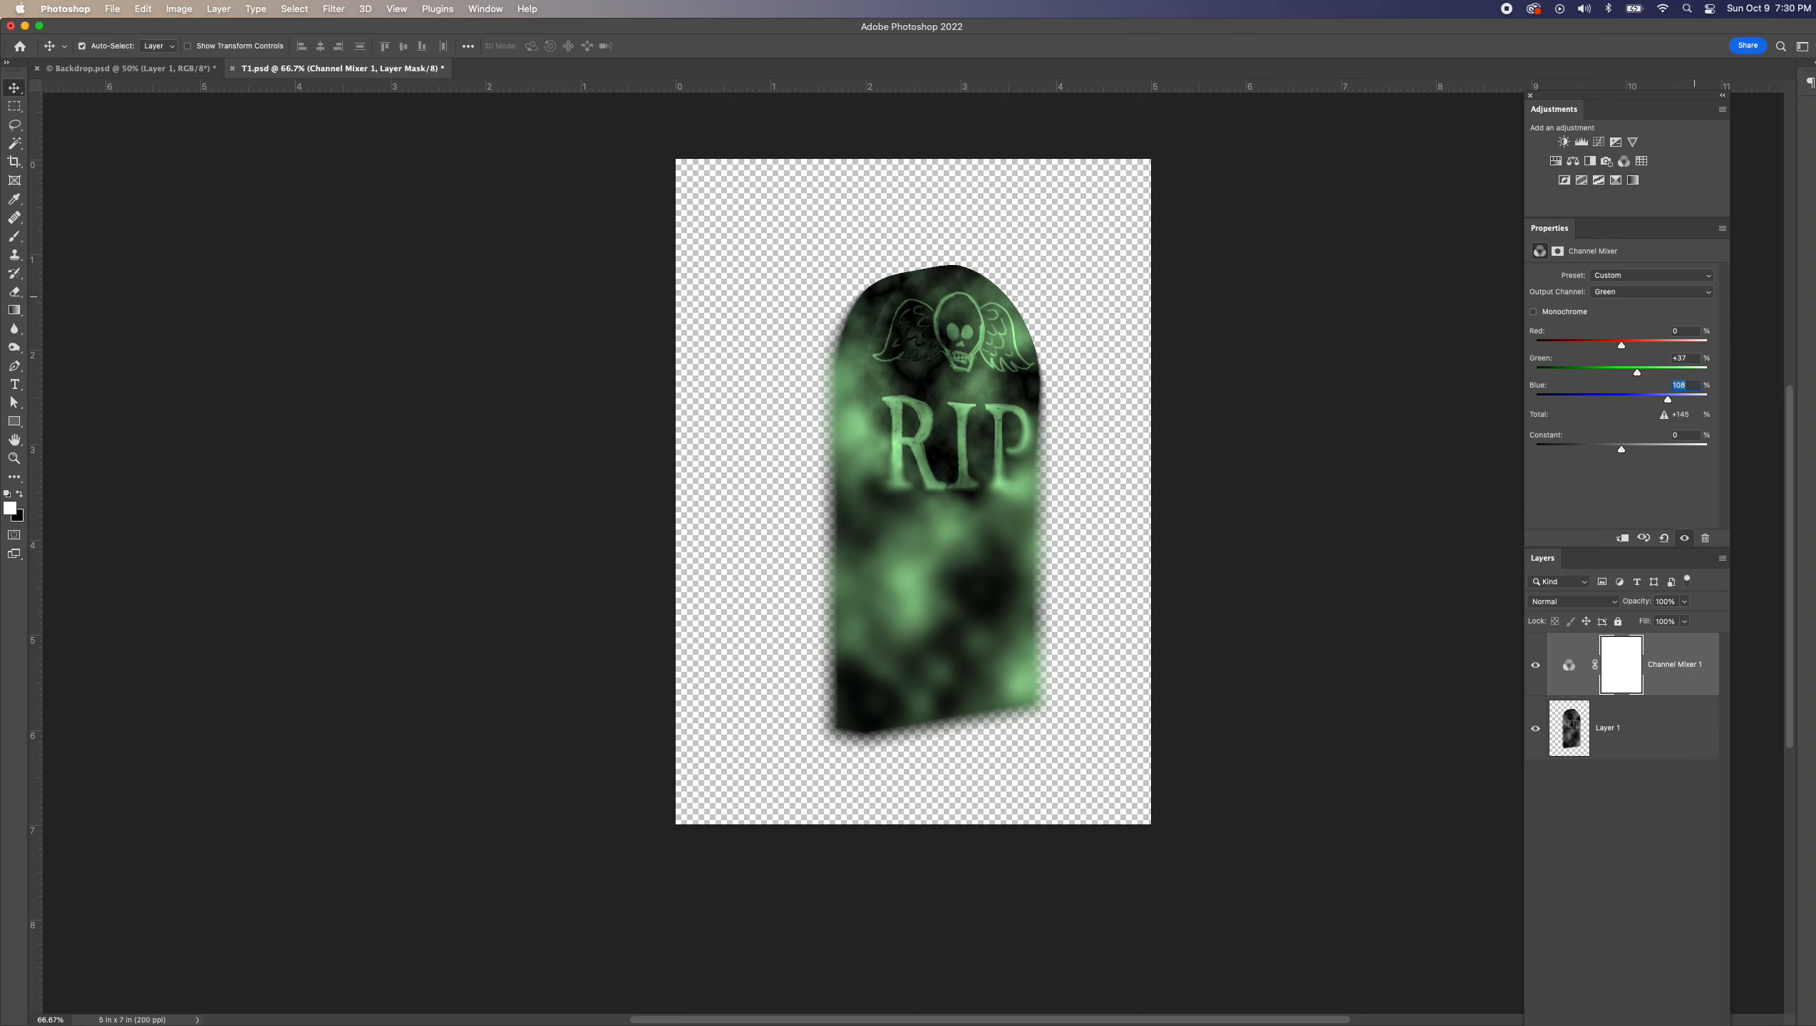
Step: Add an Exposure adjustment layer above the Channel Mixer and set its exposure to +0.9
left_click(1618, 143)
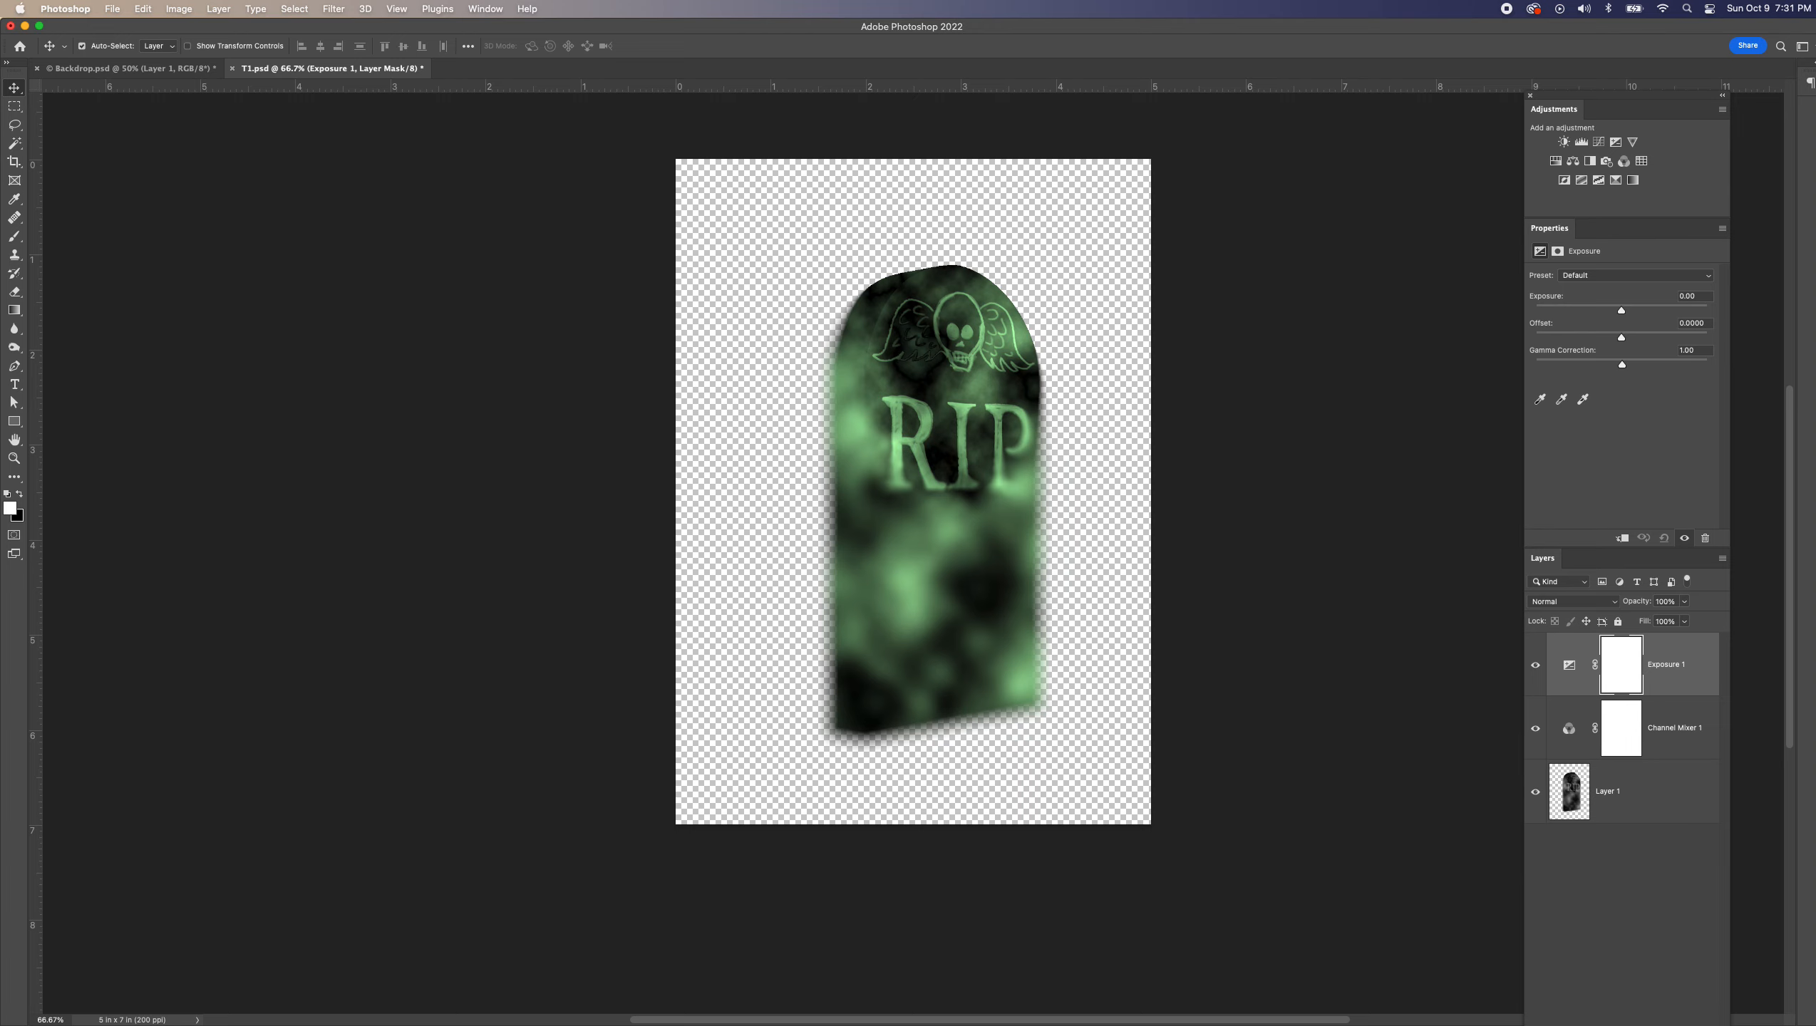
left_click(1702, 300)
key("BackSpace")
type("0.9")
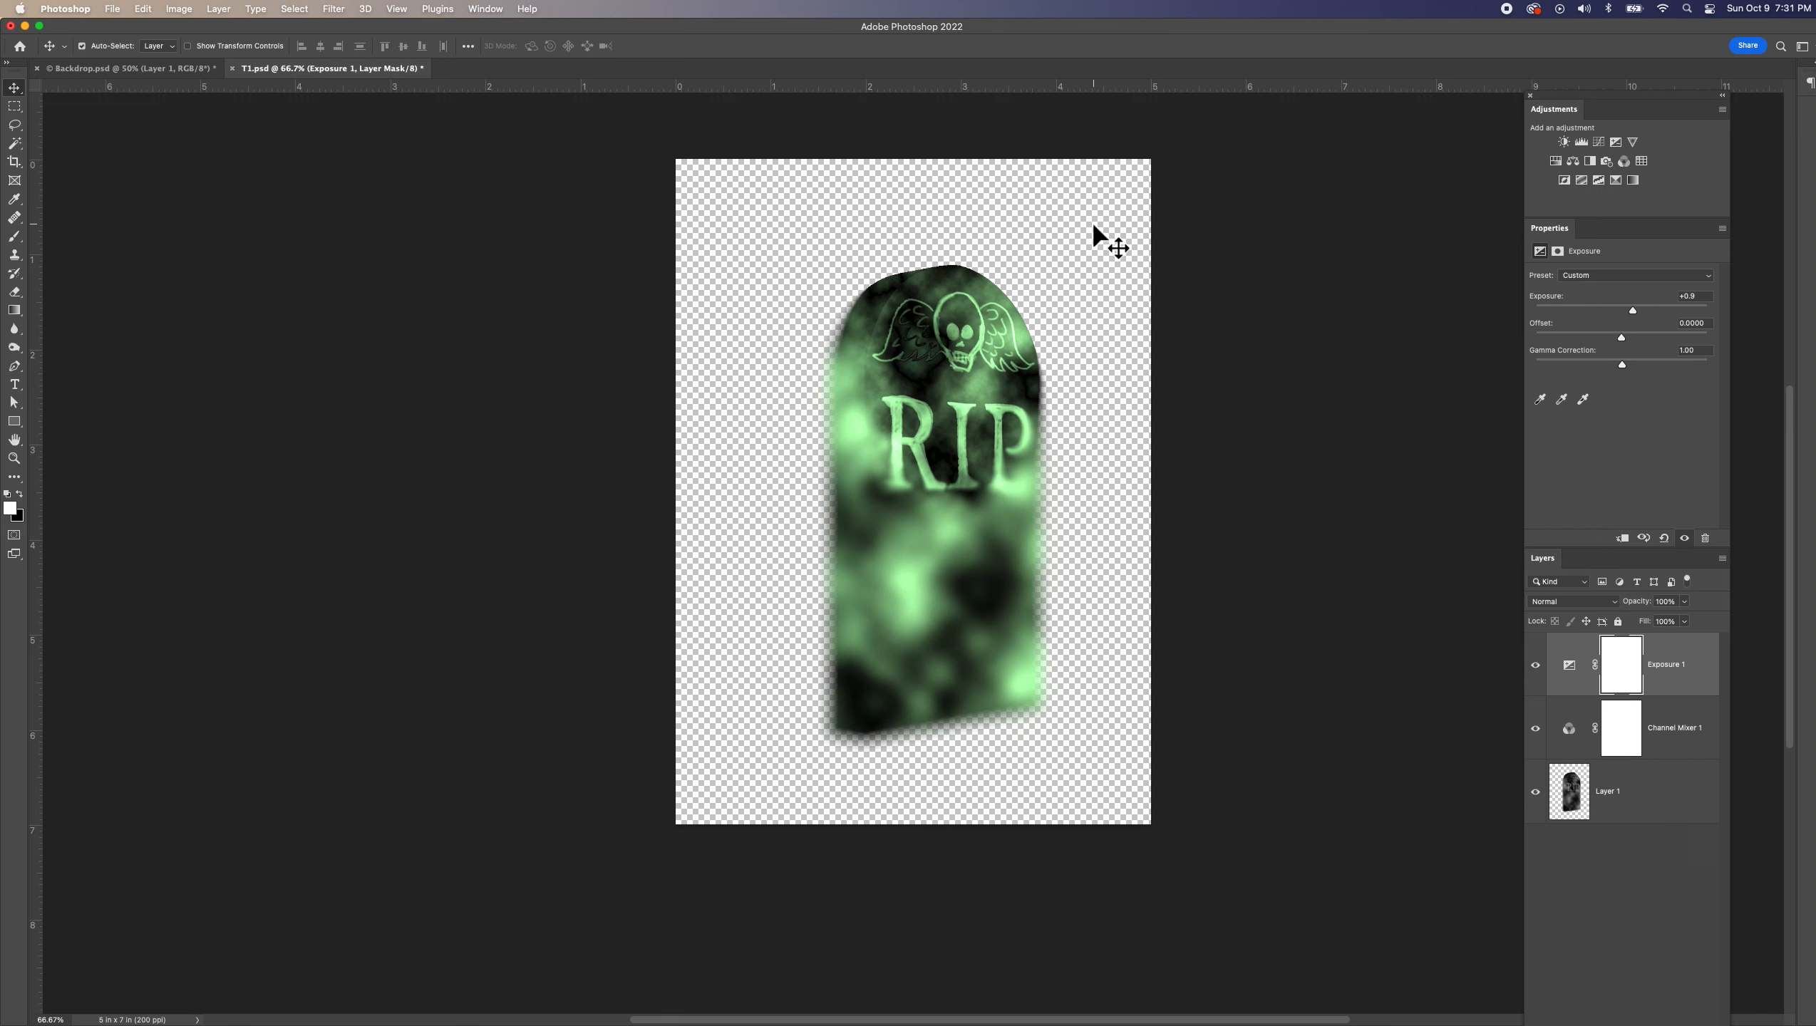
Step: Save the tombstone document as 02_T1.psd in the 09 folder inside 2022 > Turnin, using the Photoshop format
key("super+shift+s")
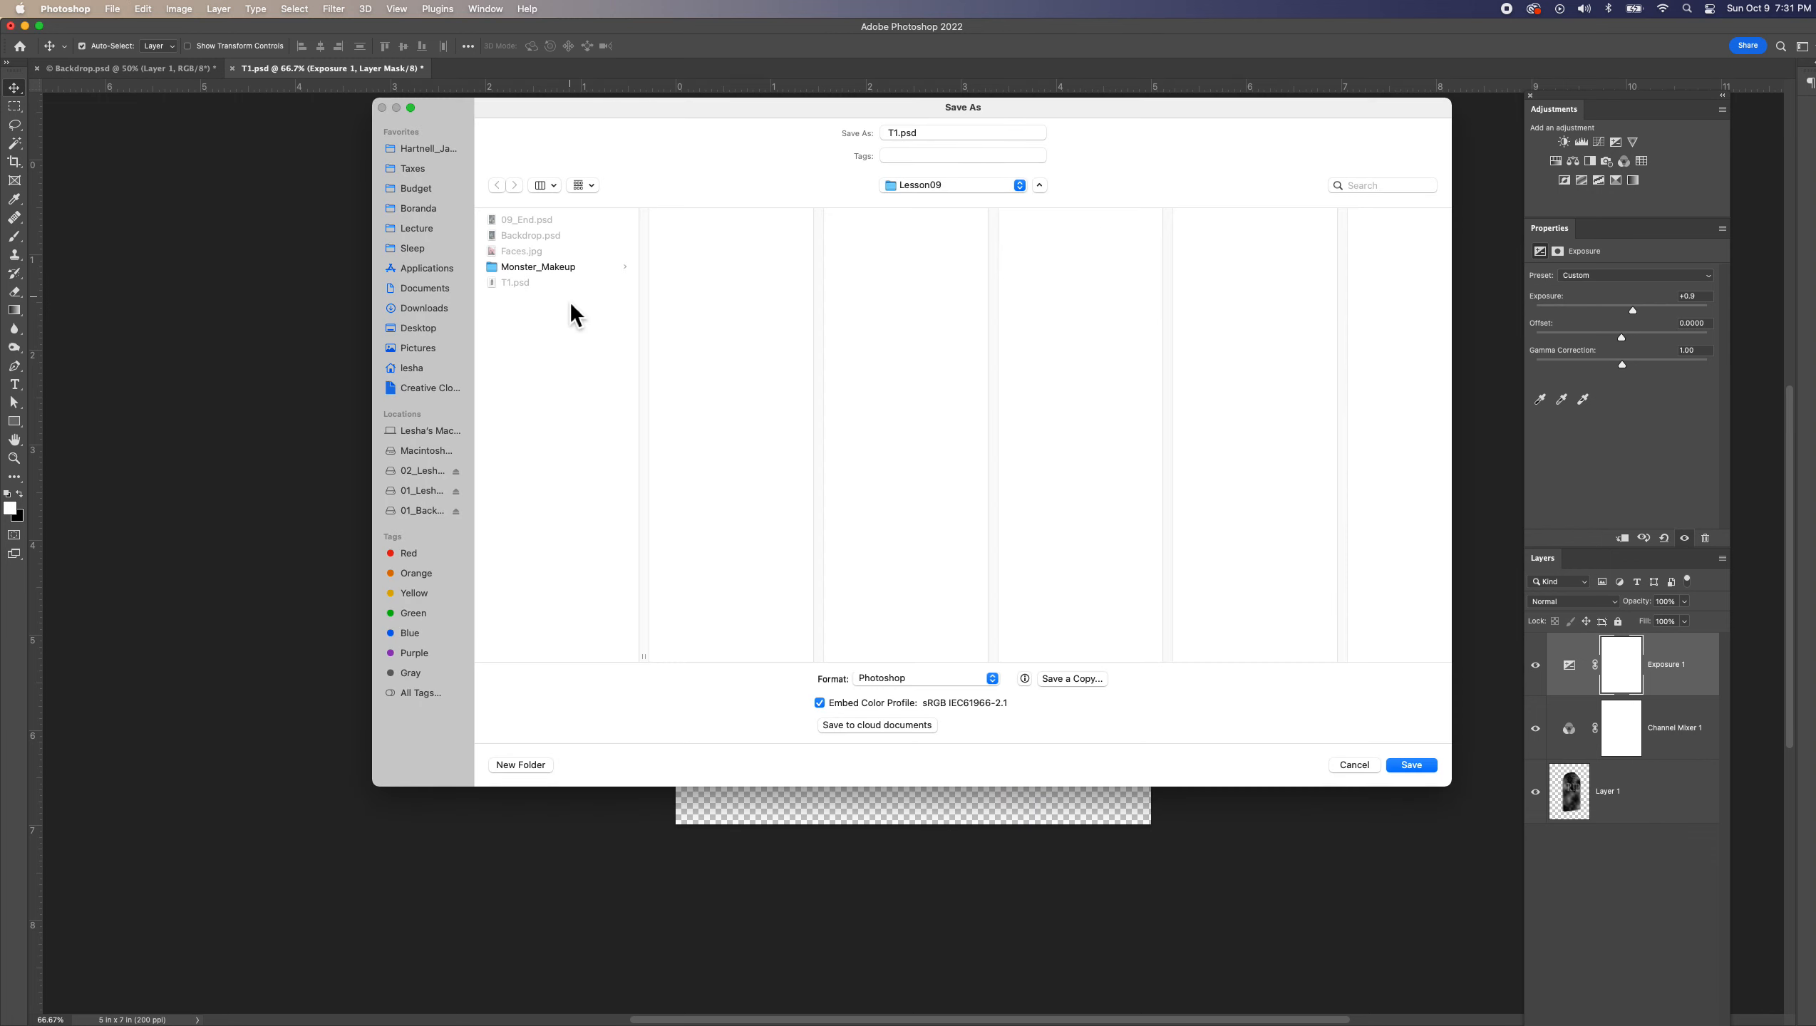
left_click(932, 188)
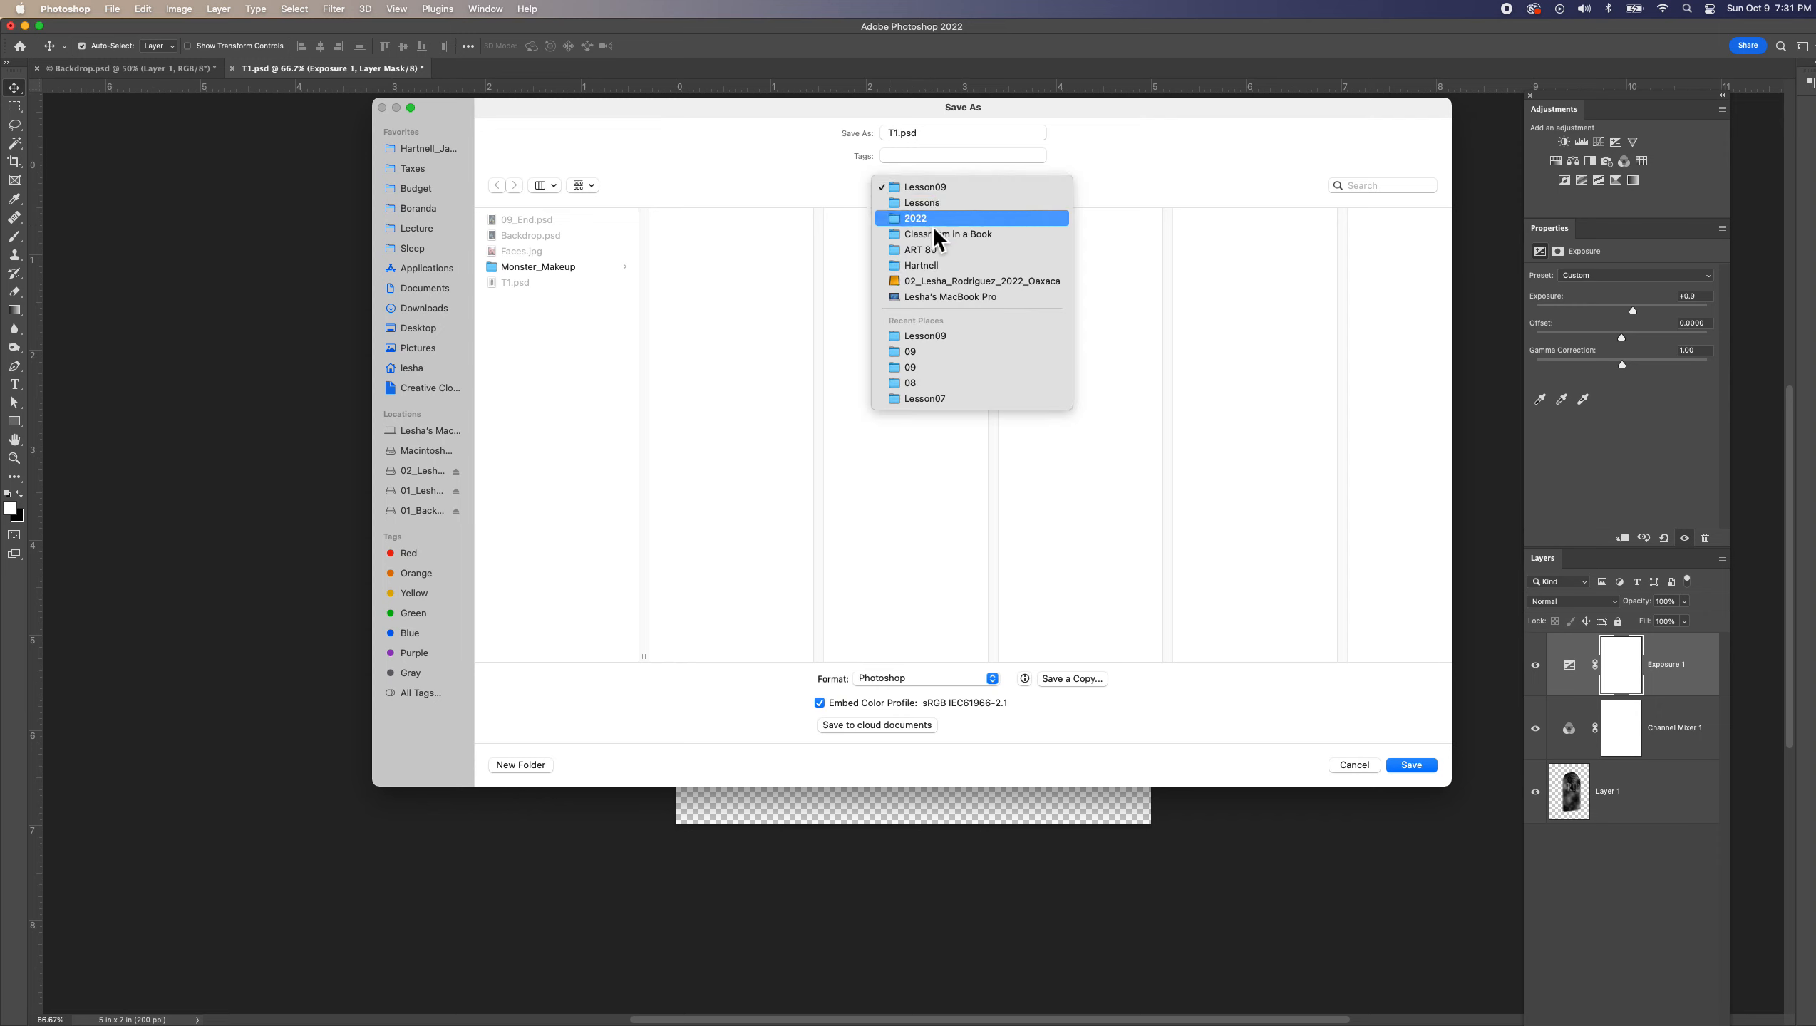
left_click(938, 220)
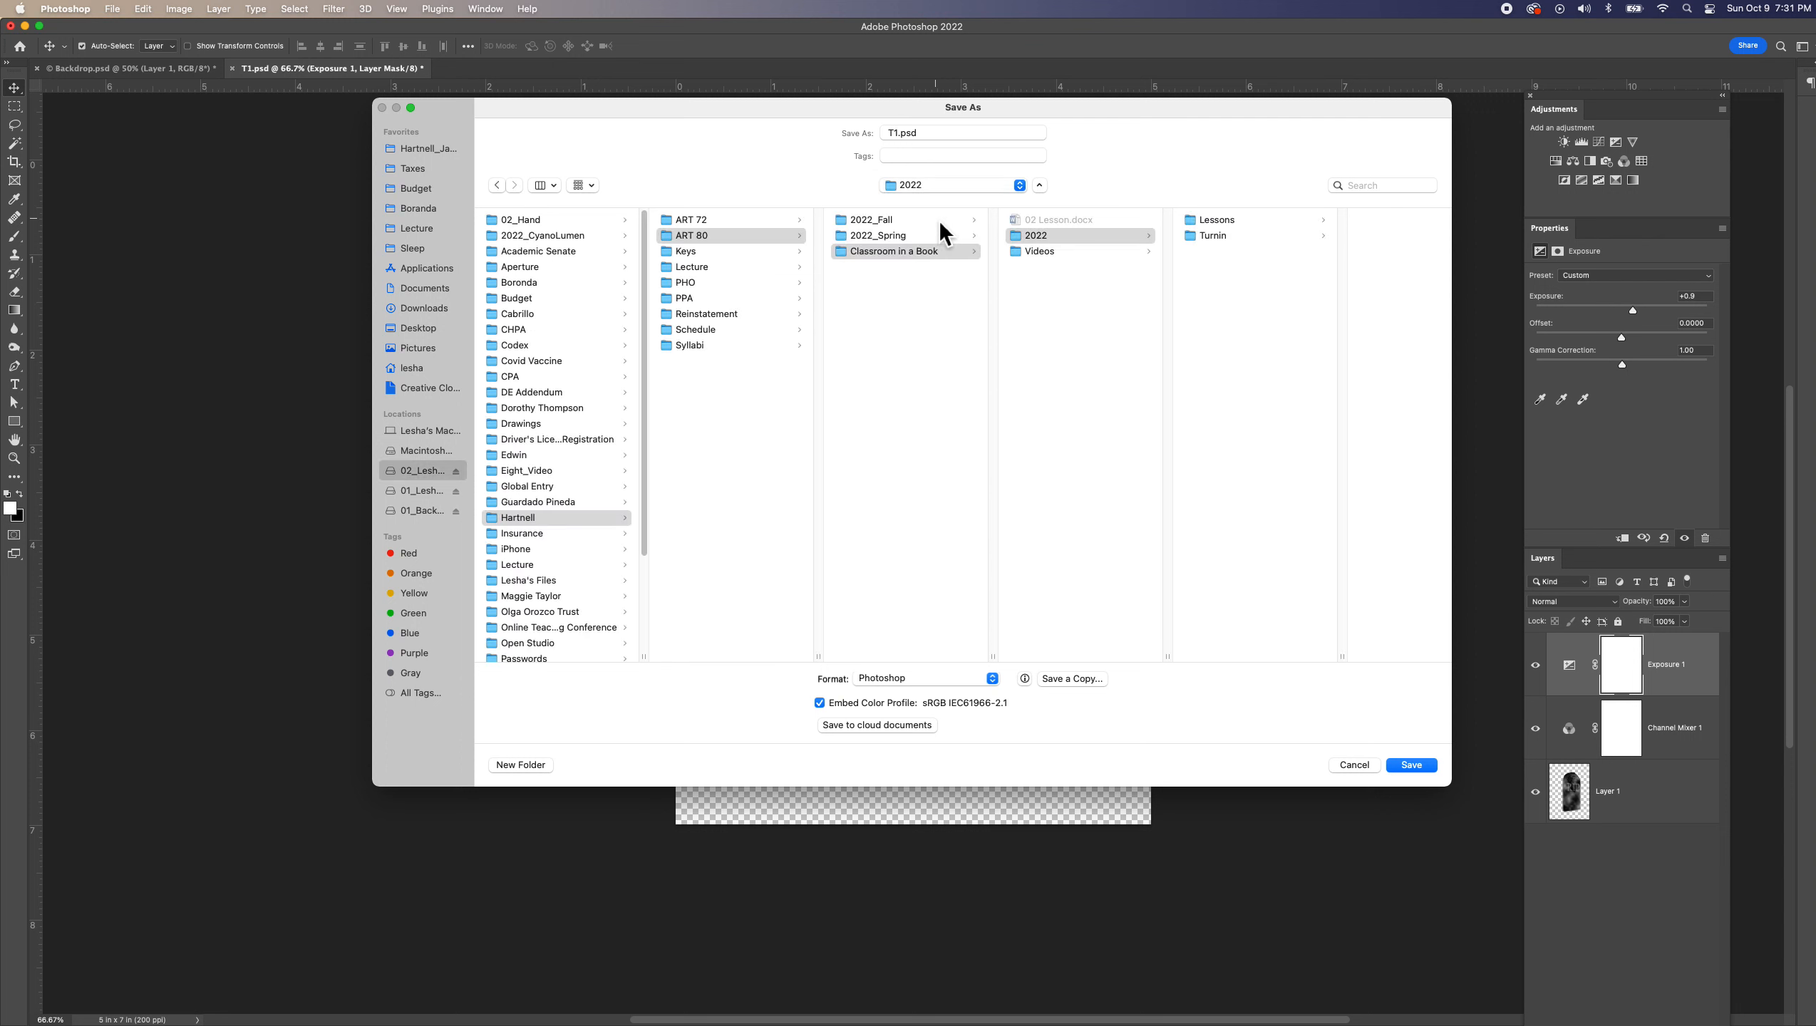
left_click(1230, 236)
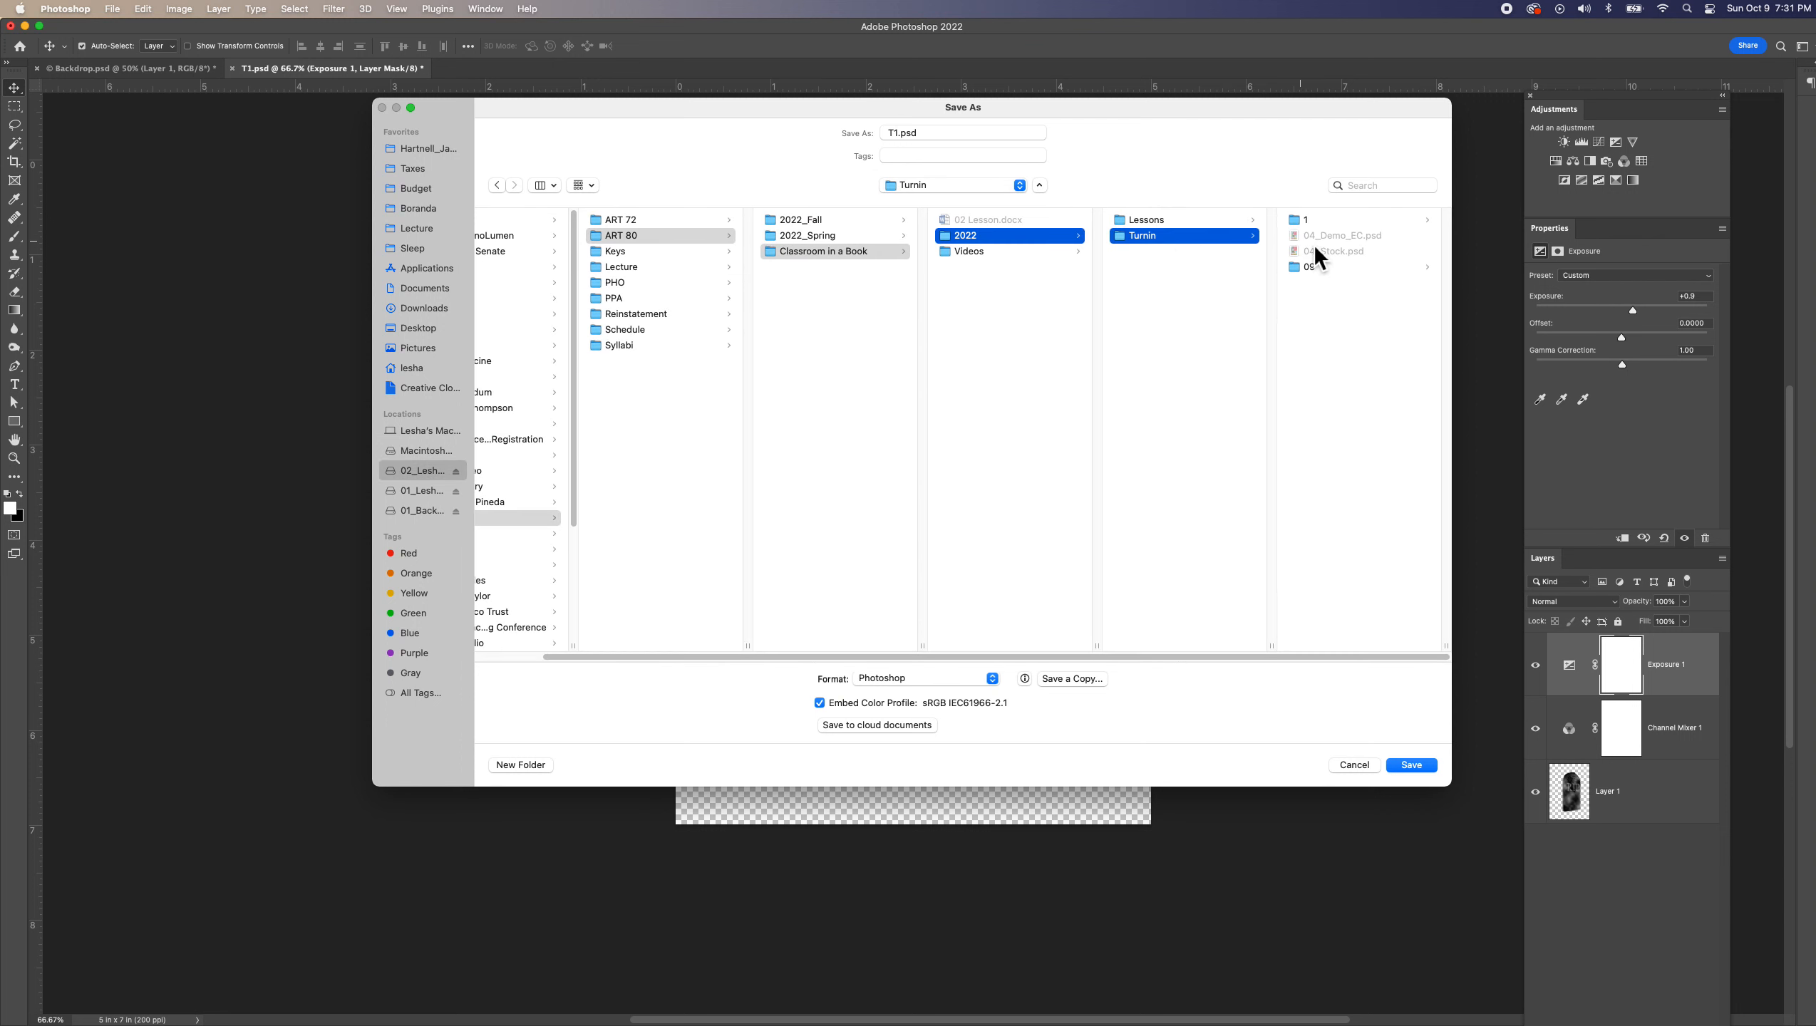
left_click(1300, 271)
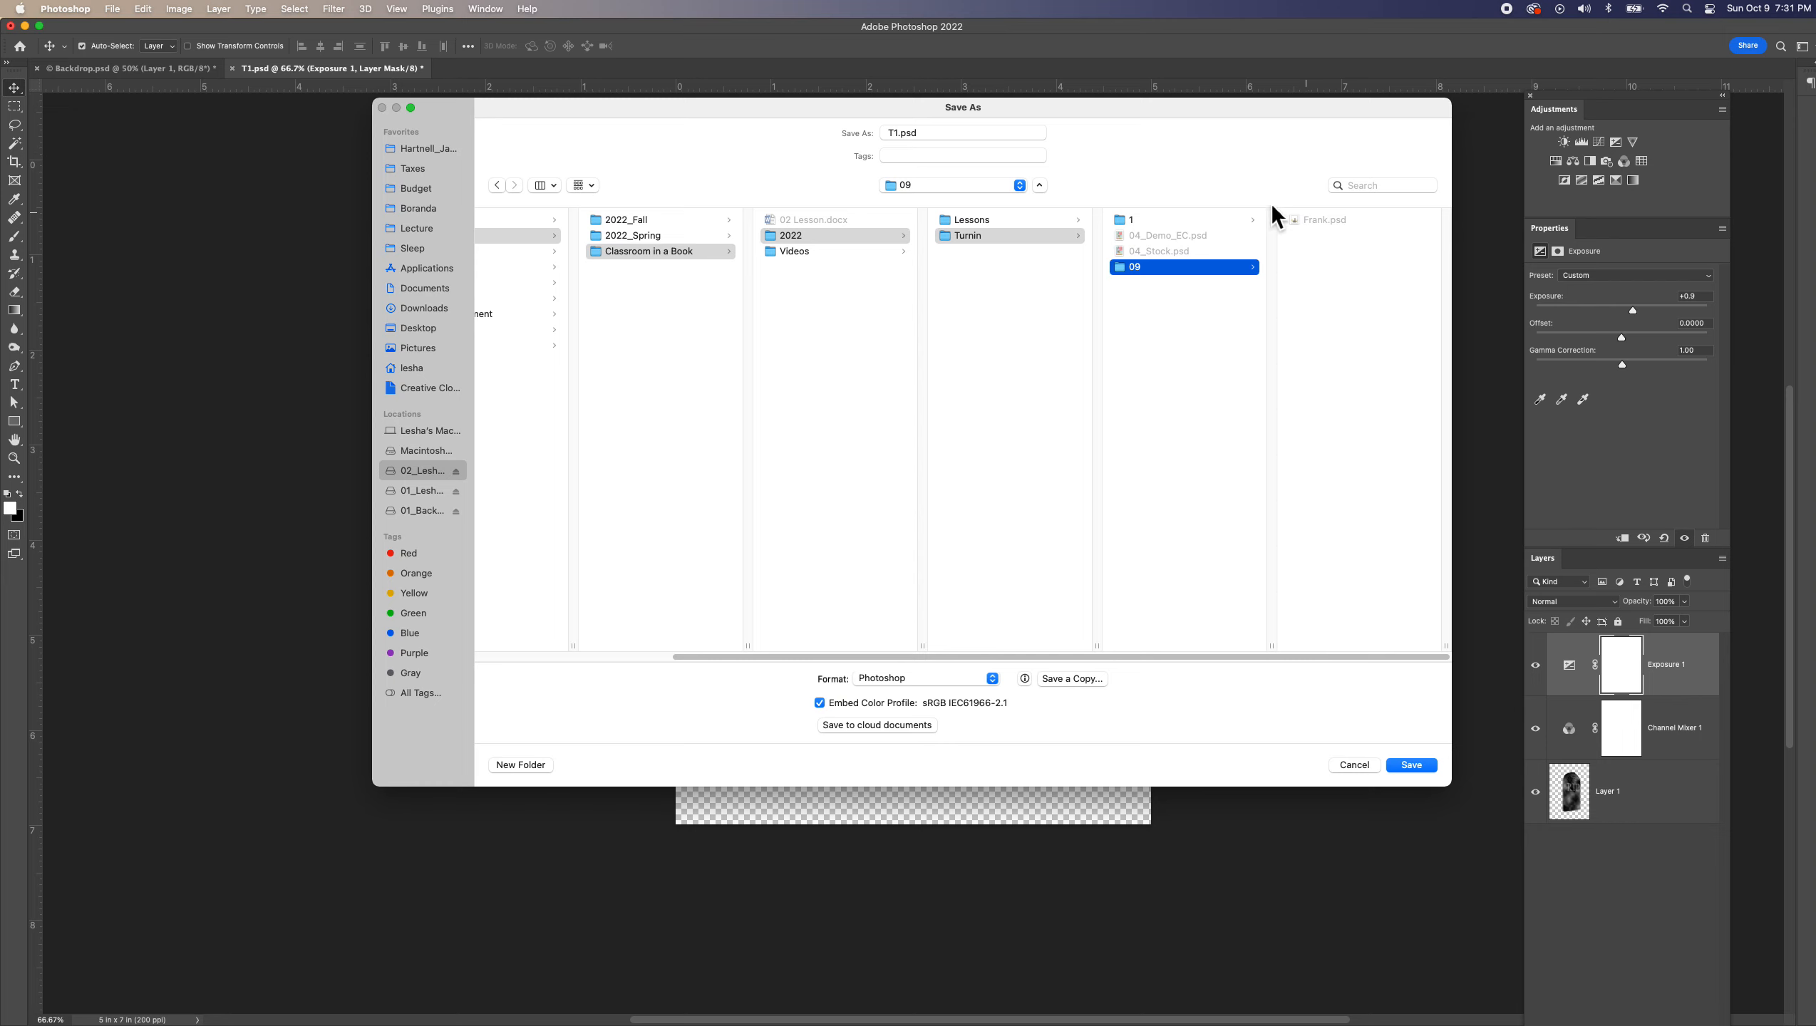
left_click(895, 135)
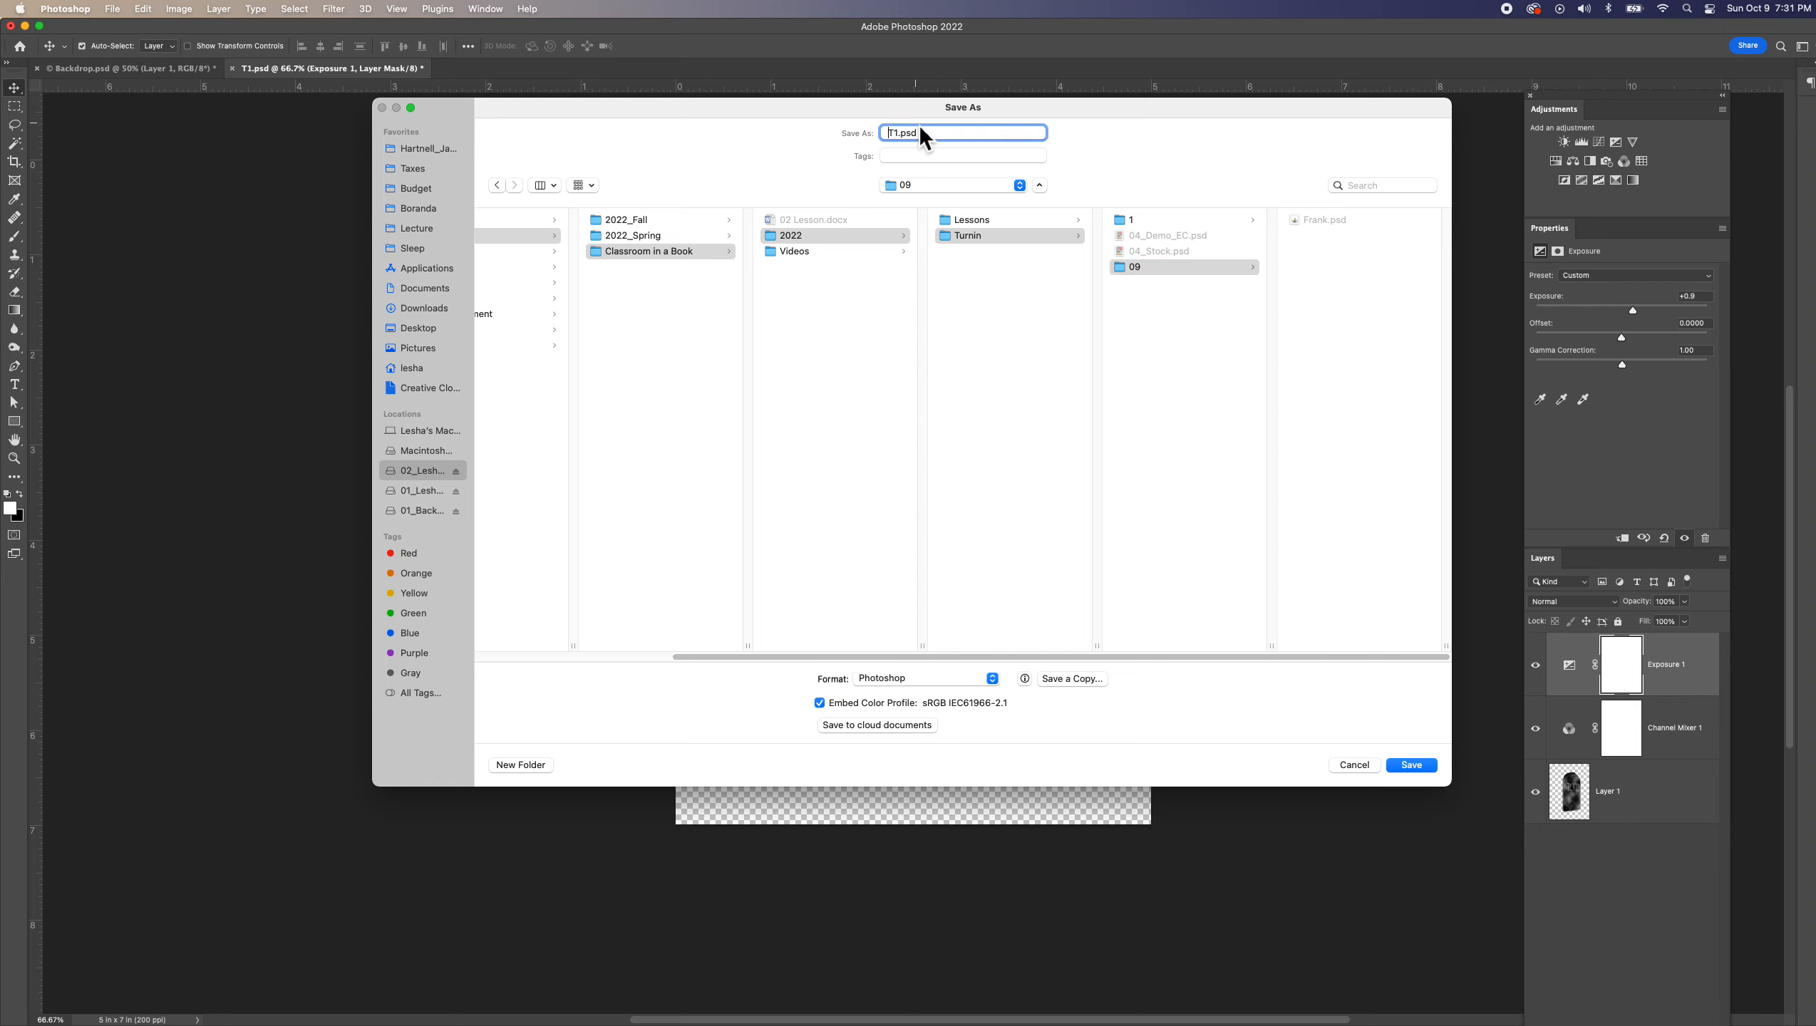
type("02_")
left_click(1422, 765)
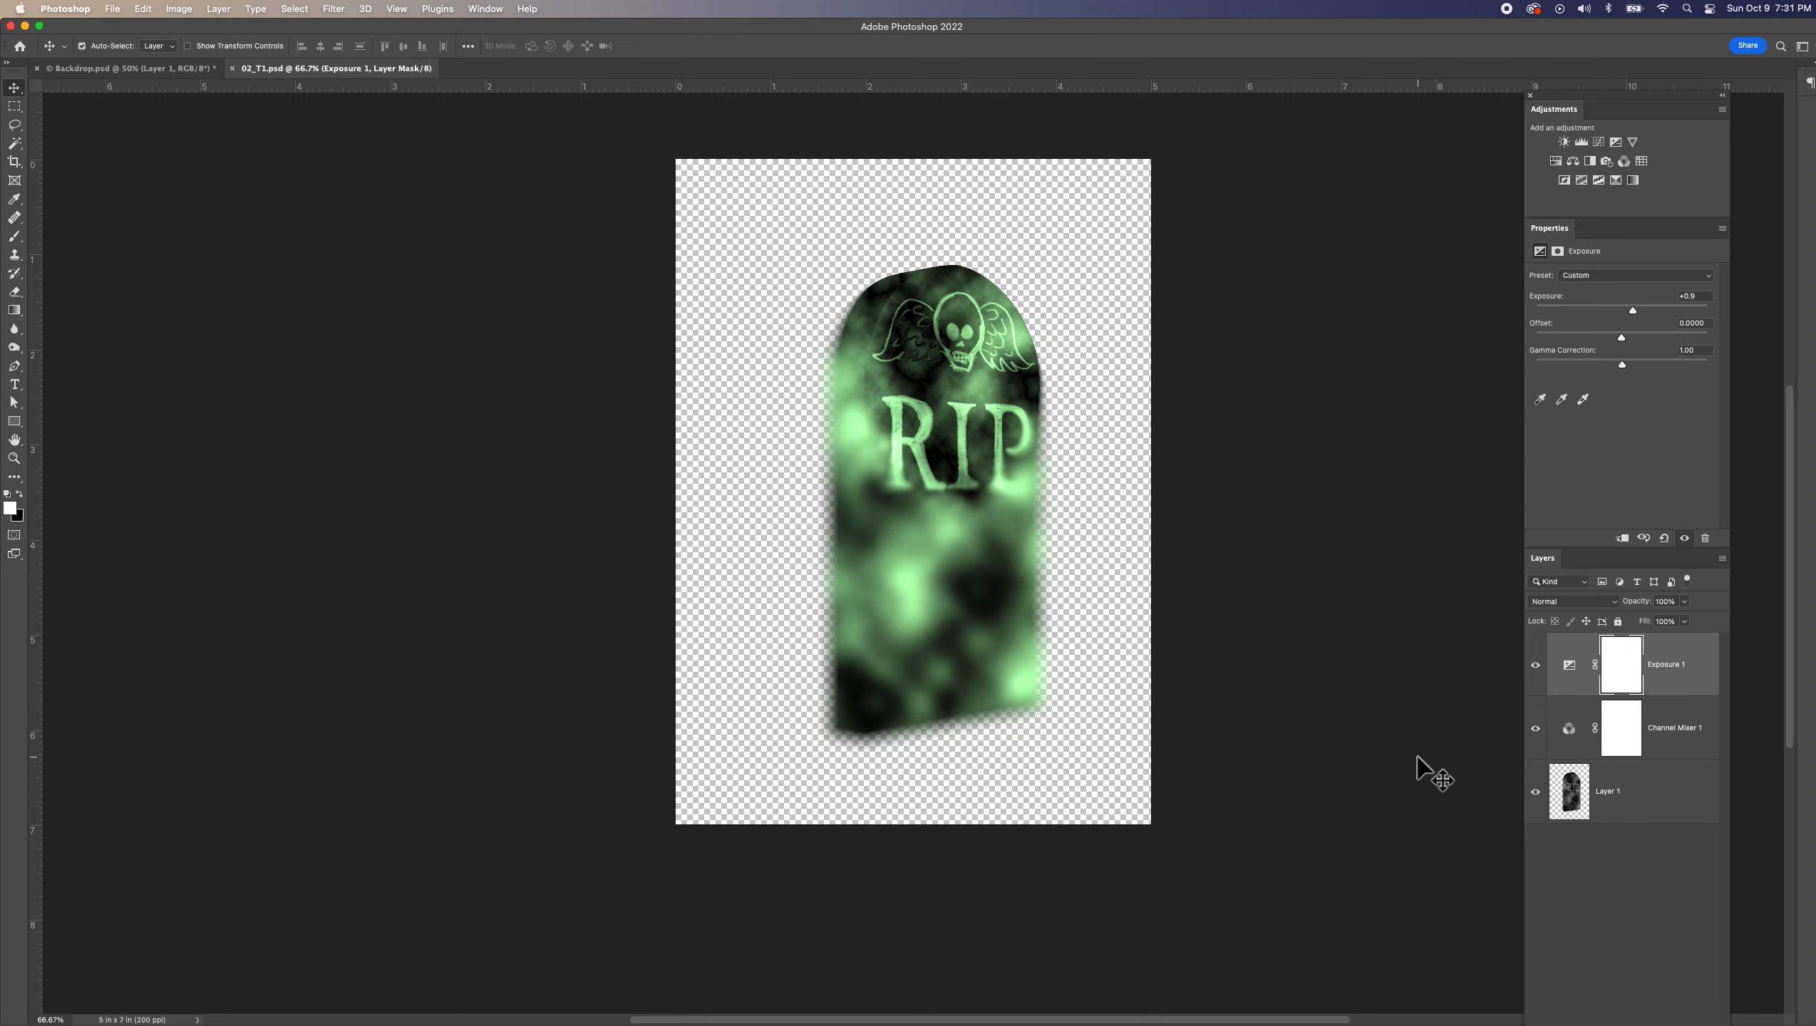